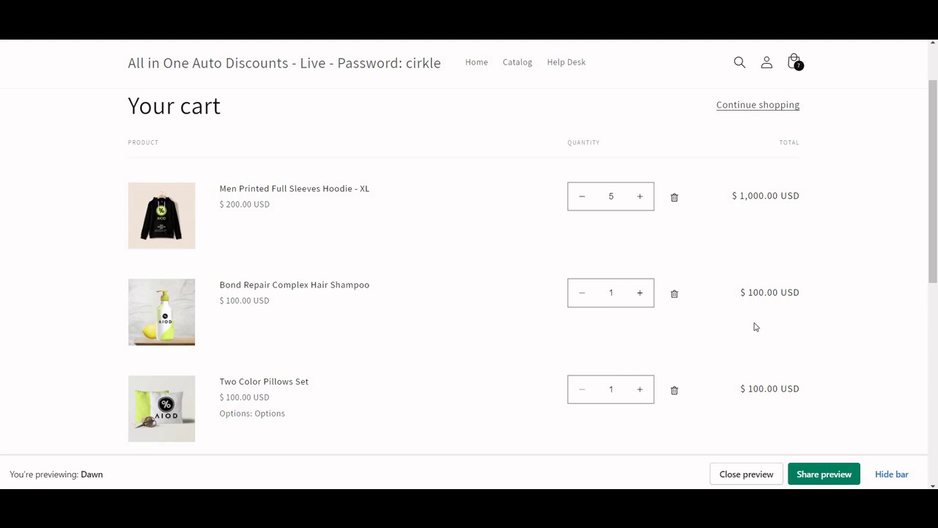
# Review the products, quantities and subtotal on the Dawn preview's cart page.
pyautogui.scroll(-1, 678, 332)
pyautogui.scroll(-3, 677, 332)
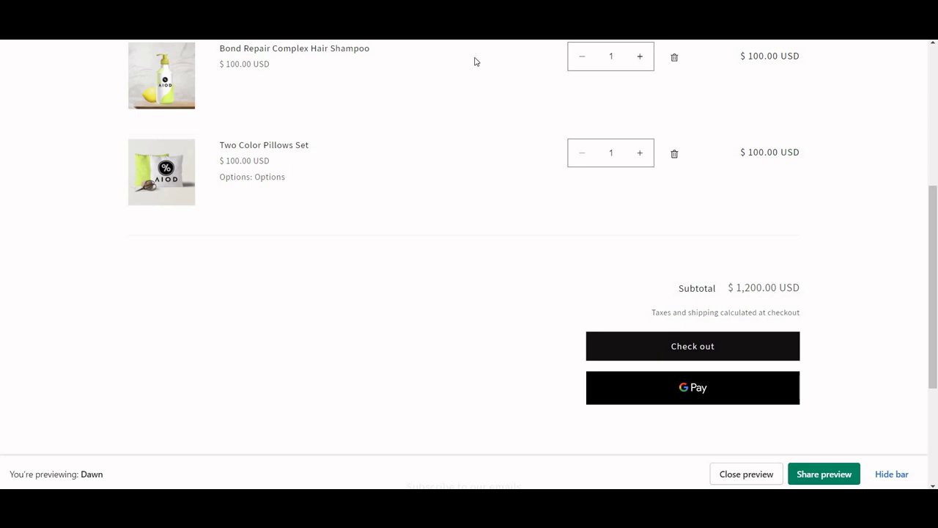
pyautogui.scroll(4, 455, 191)
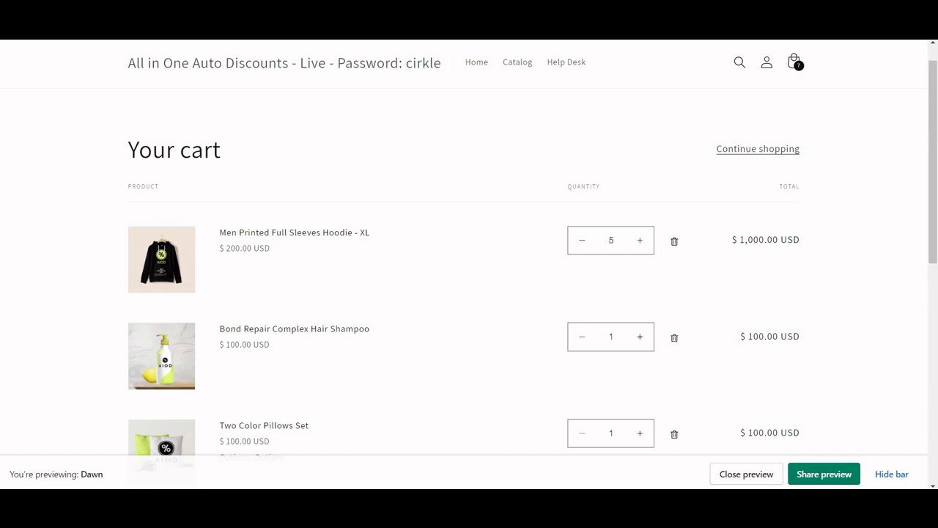
# Close the cart preview and open the AIOD app's installation settings from its dashboard, at the mapping installation instructions.
pyautogui.hotkey('ctrl', 'w')
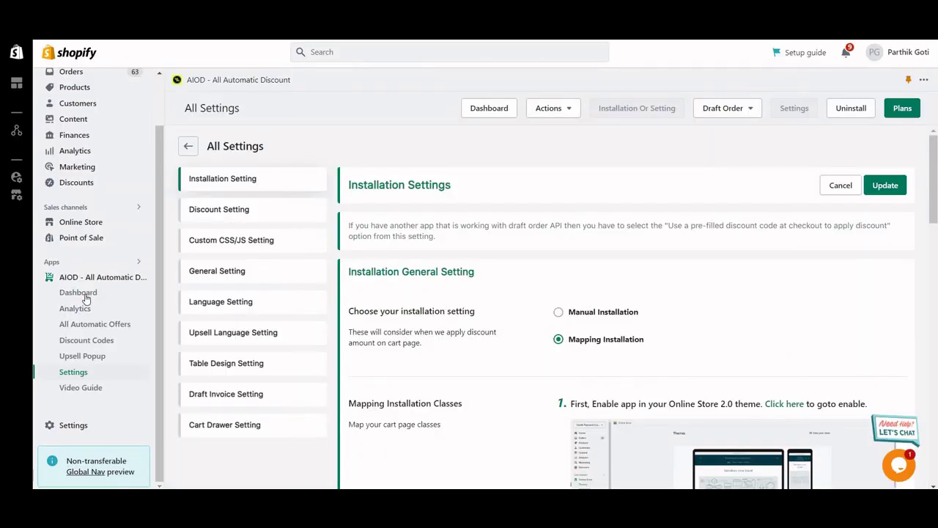
pyautogui.click(80, 293)
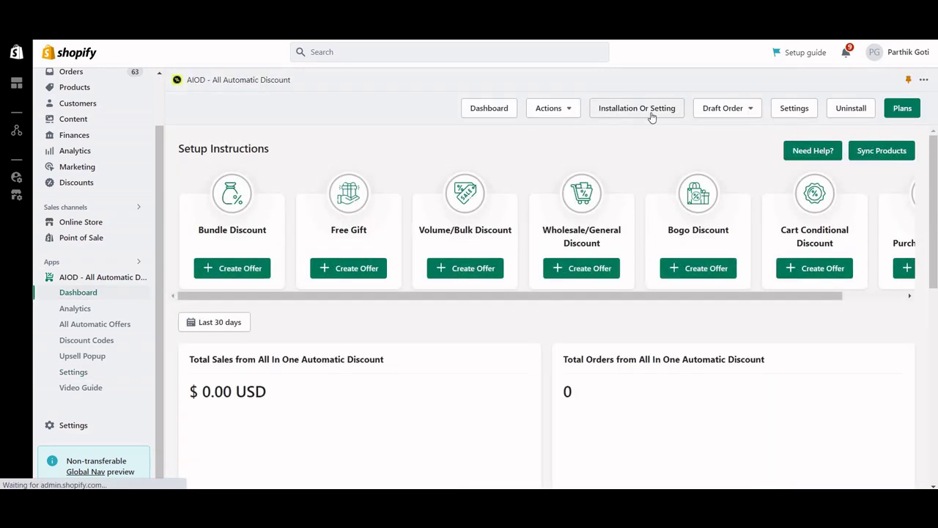
pyautogui.click(654, 110)
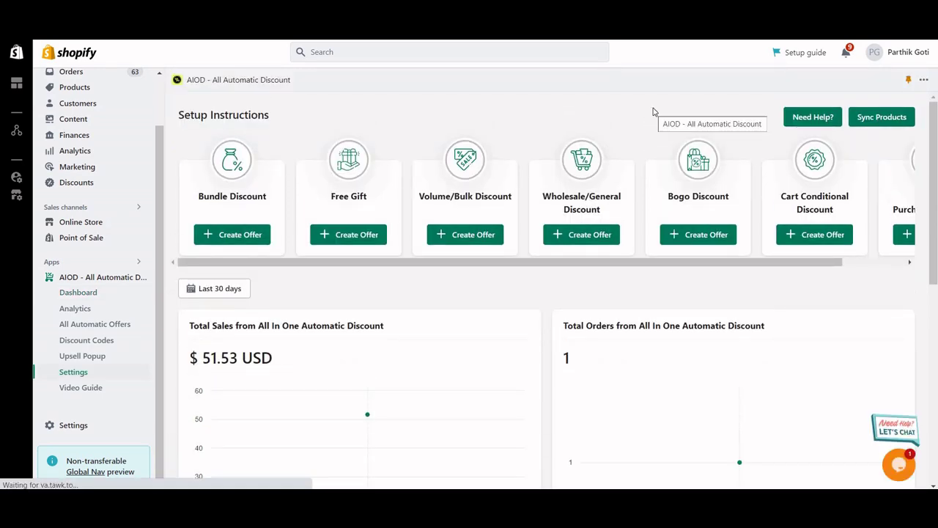
pyautogui.scroll(-1, 541, 386)
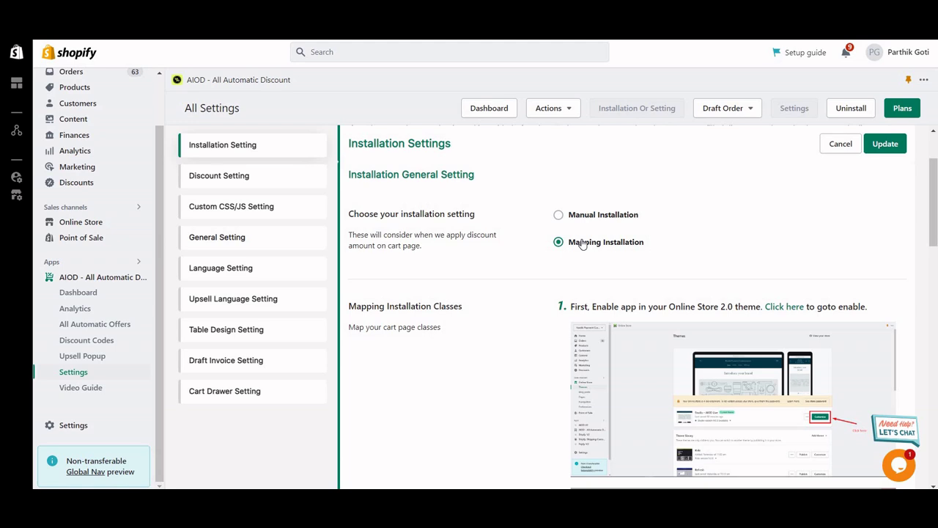
pyautogui.scroll(-1, 631, 368)
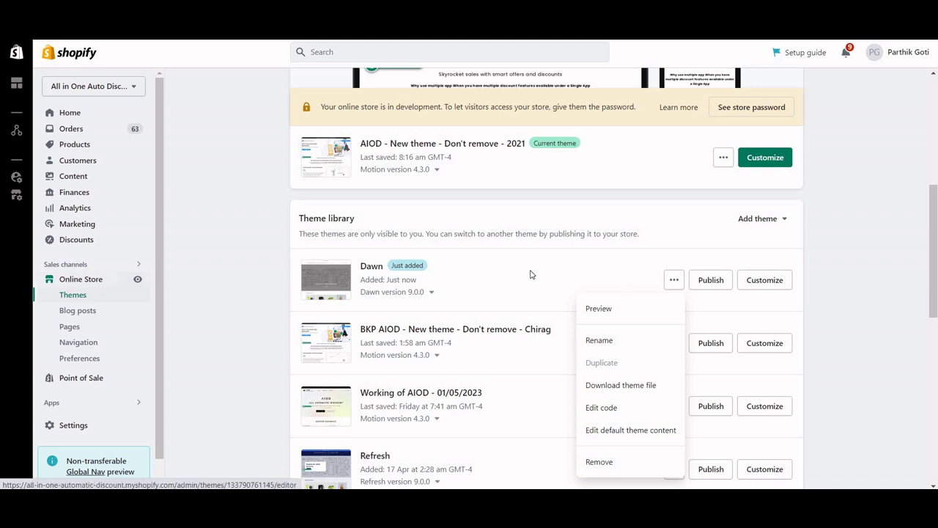
# Open the Dawn theme from the theme library for customization.
pyautogui.click(498, 270)
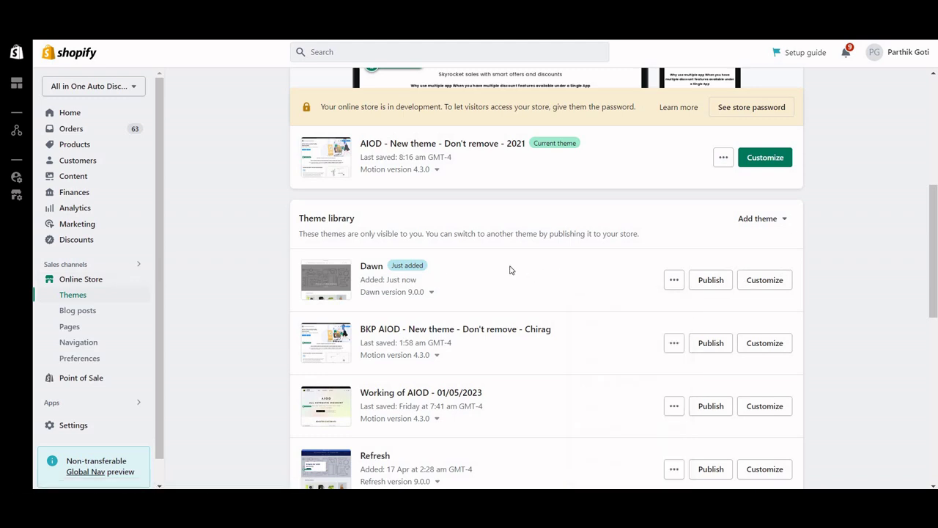
pyautogui.doubleClick(371, 267)
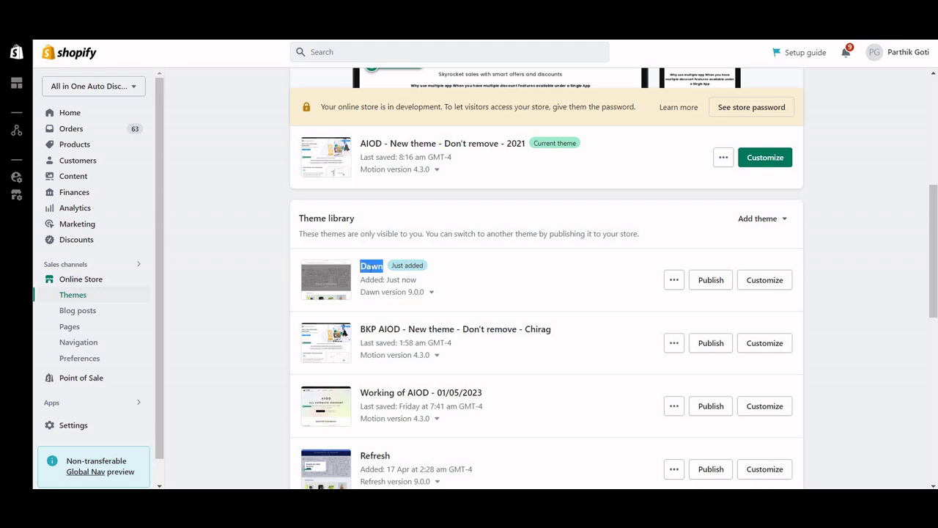
pyautogui.click(764, 280)
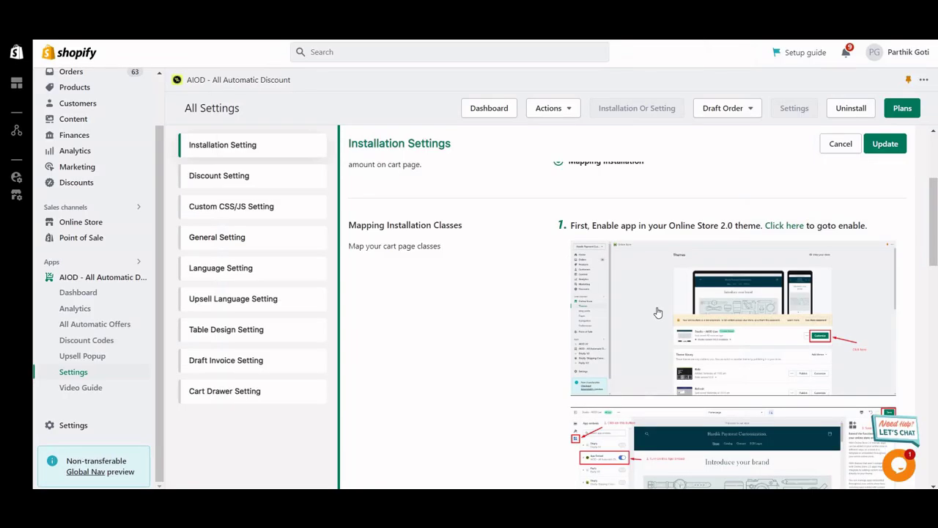
# Enable the AIOD - All Automatic Discount app embed in the Dawn theme and save the theme.
pyautogui.scroll(-3, 645, 313)
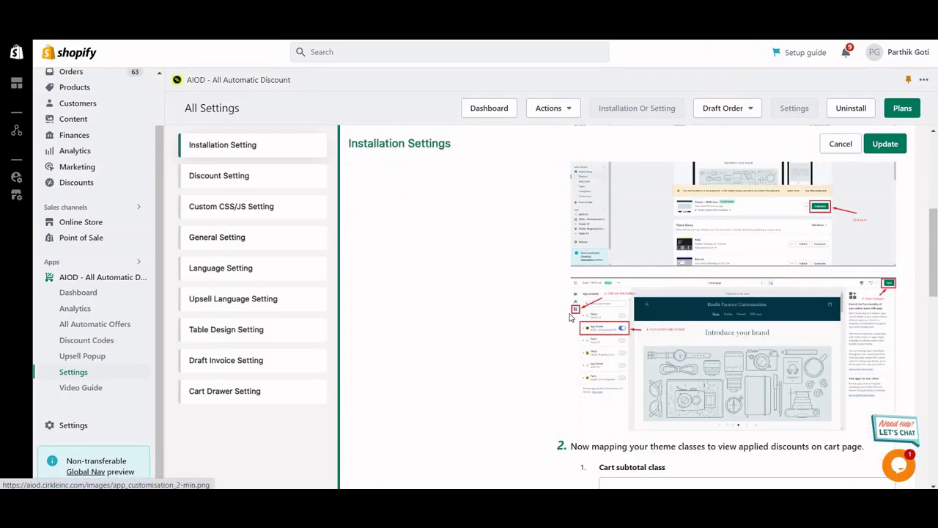
pyautogui.press('F5')
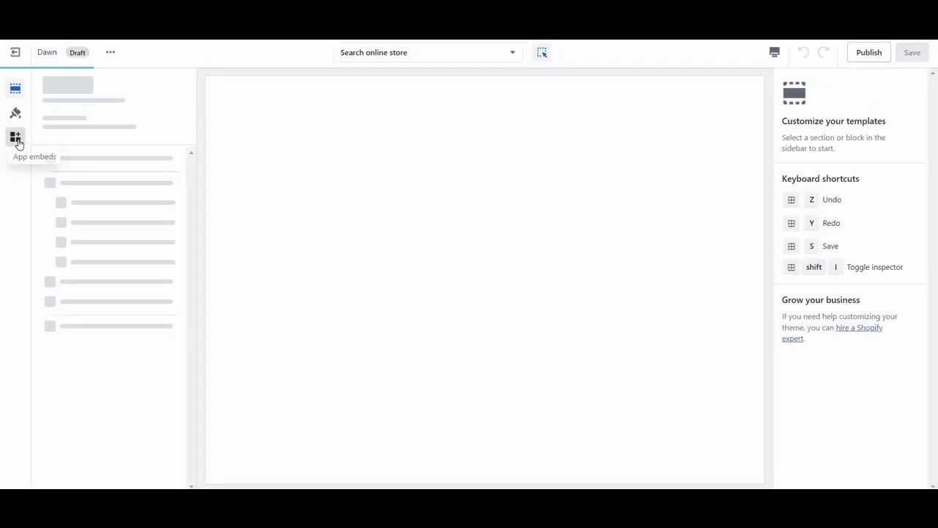
pyautogui.click(18, 142)
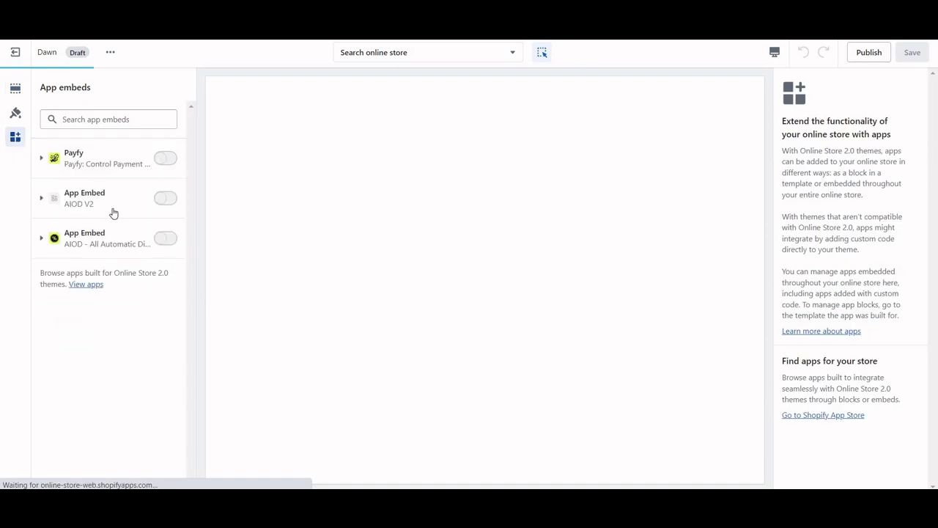
pyautogui.click(170, 245)
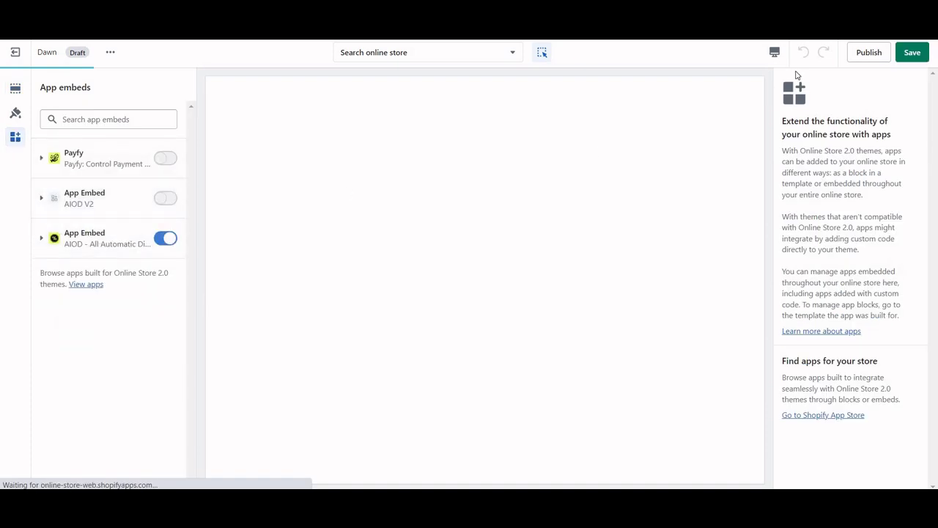
pyautogui.click(914, 54)
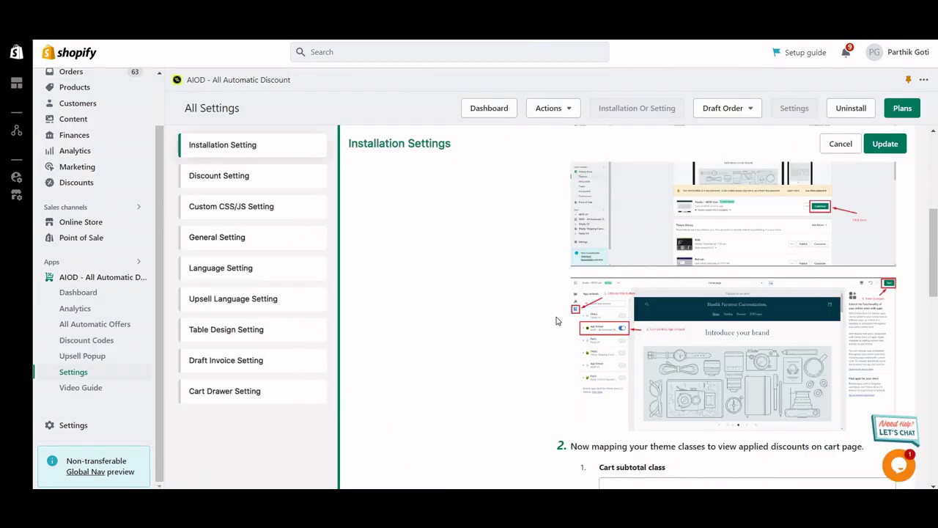
# Following the Cart subtotal class instructions, inspect the subtotal amount on the cart page and select its paragraph element with class totals__subtotal-value.
pyautogui.scroll(-2, 556, 320)
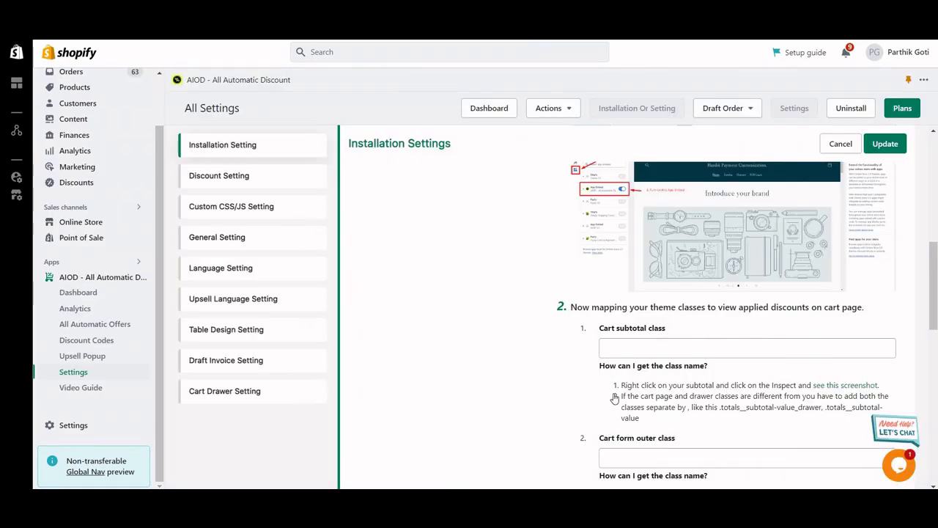
pyautogui.scroll(-1, 614, 397)
pyautogui.click(636, 287)
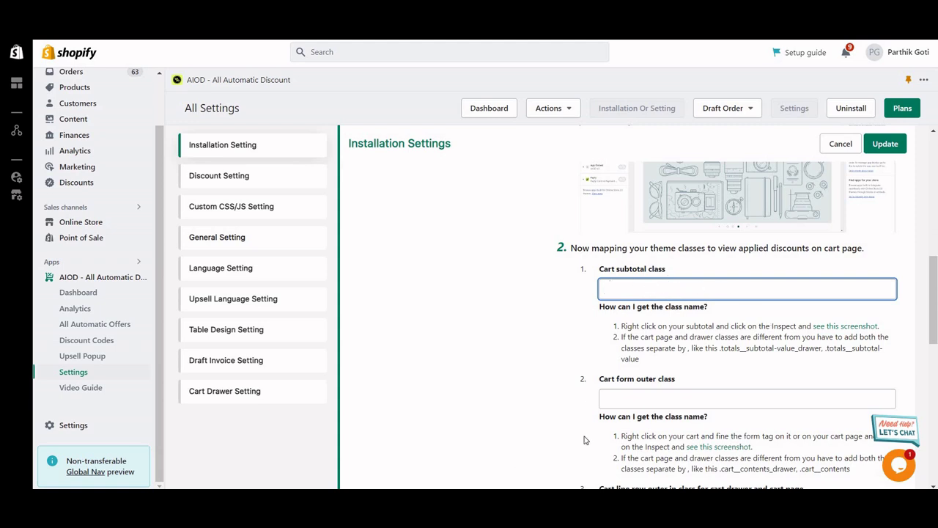
pyautogui.click(606, 262)
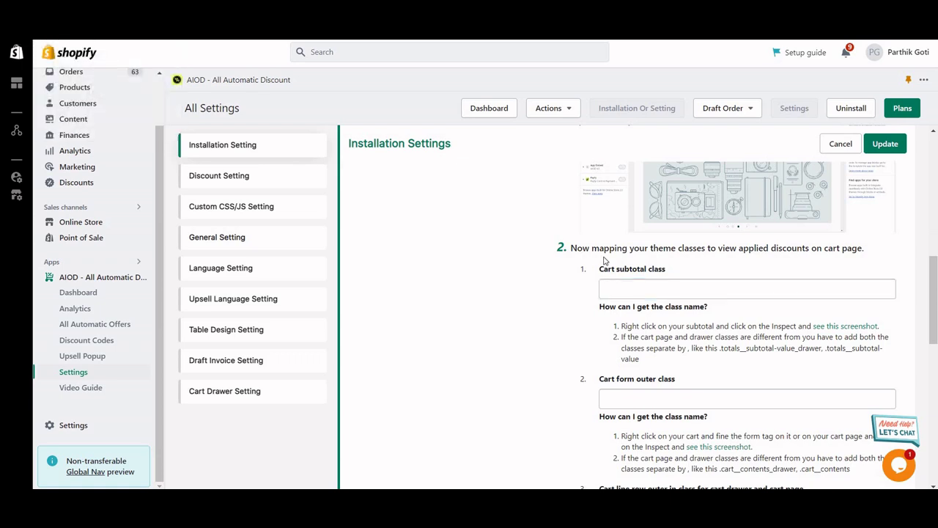
pyautogui.click(642, 289)
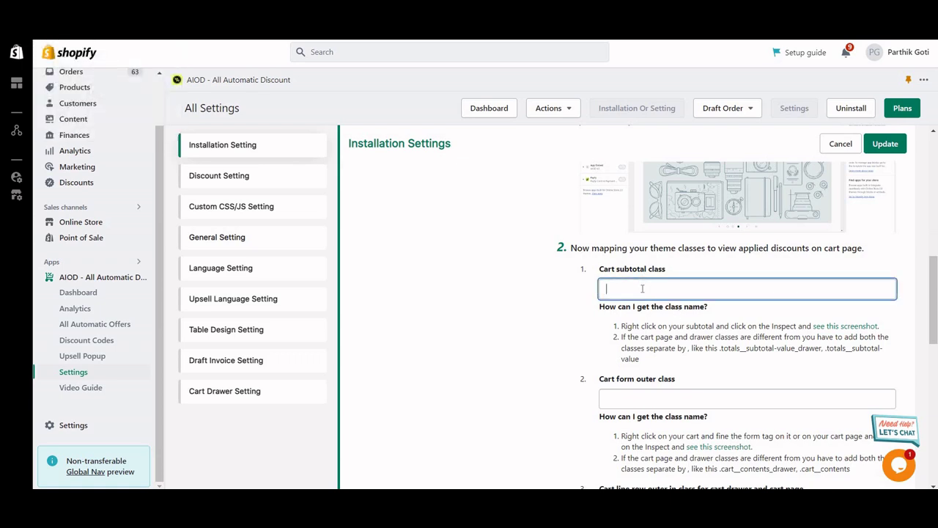
pyautogui.doubleClick(648, 326)
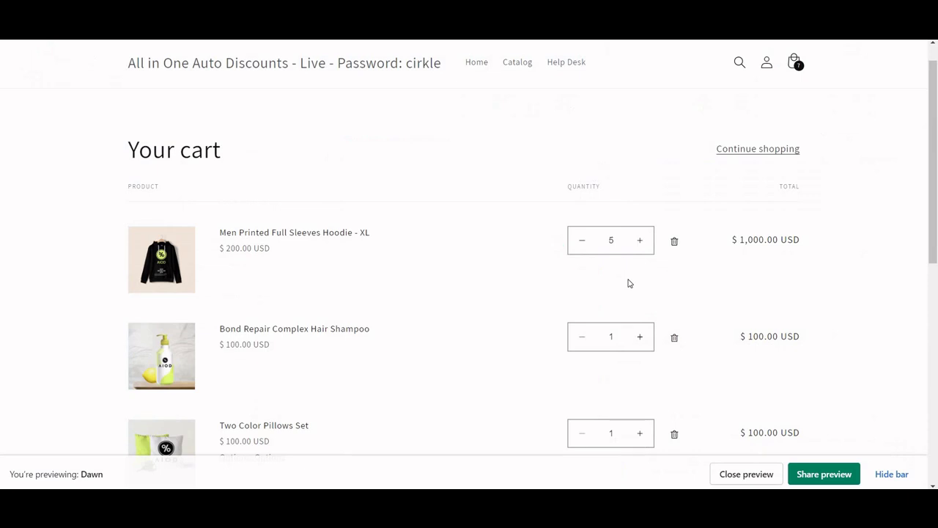
pyautogui.scroll(-3, 628, 283)
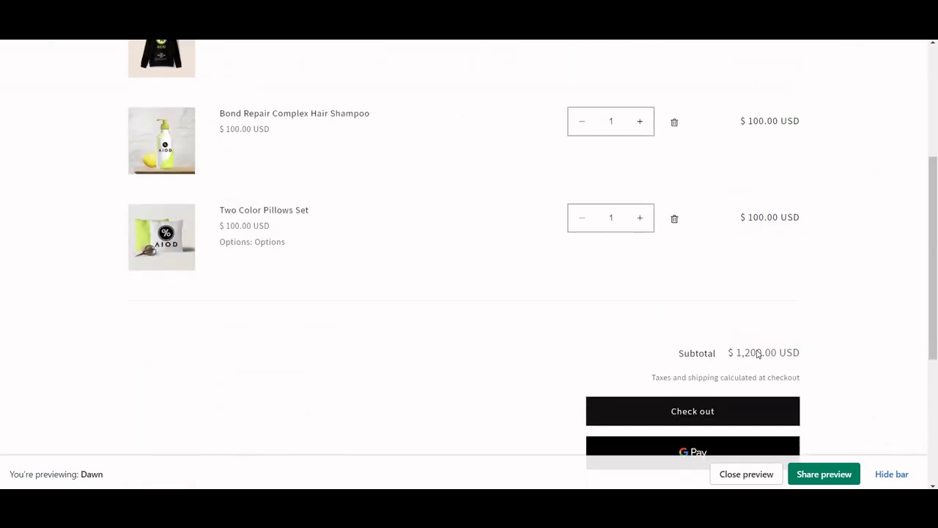
pyautogui.rightClick(759, 353)
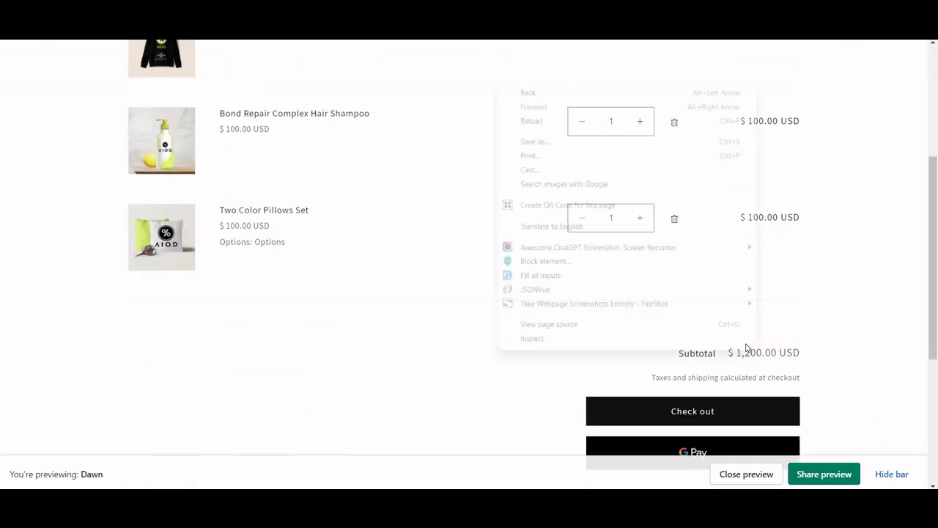
pyautogui.click(739, 343)
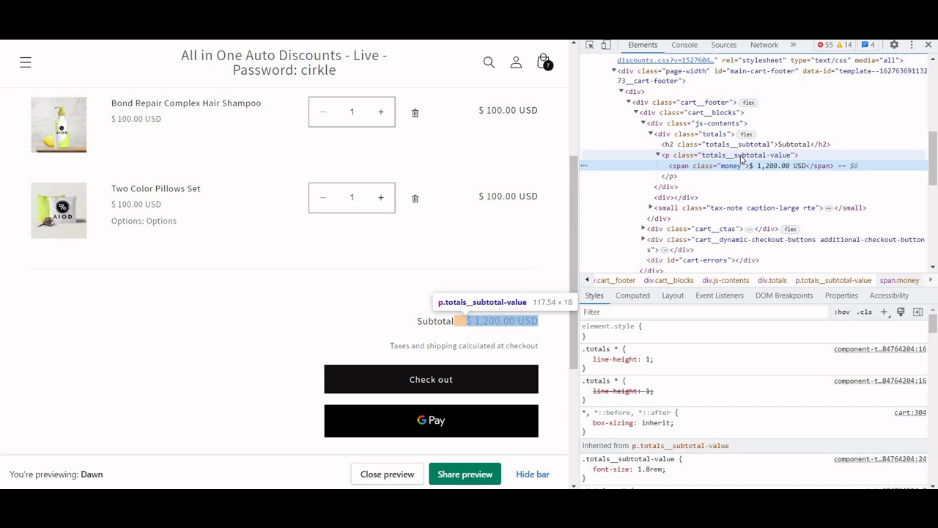
pyautogui.click(742, 160)
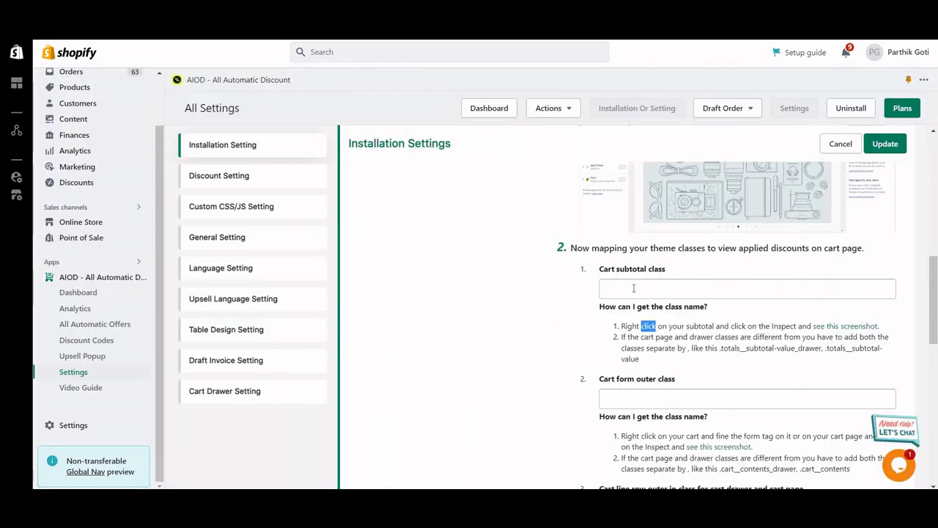
# Set the Cart subtotal class to .totals__subtotal-value and check the example screenshot for that class.
pyautogui.click(633, 288)
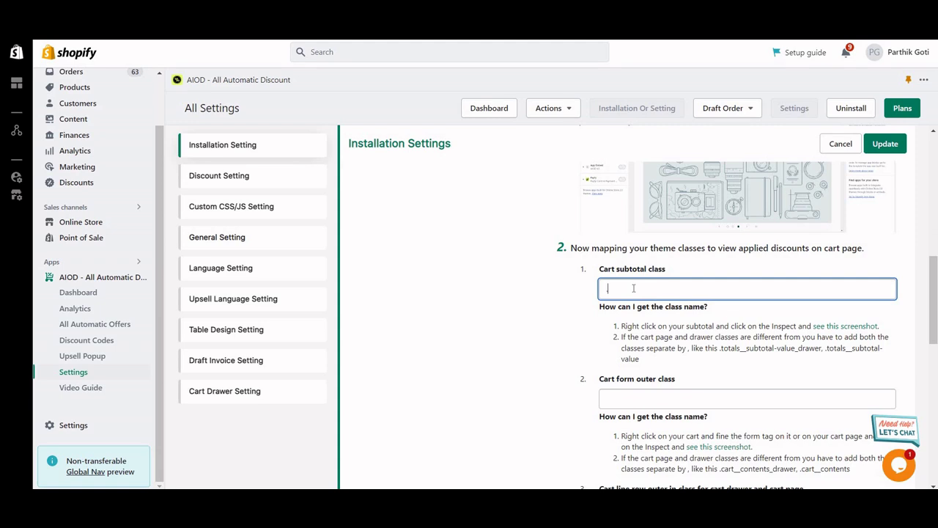
pyautogui.write('totals__subtotal-value')
pyautogui.click(844, 327)
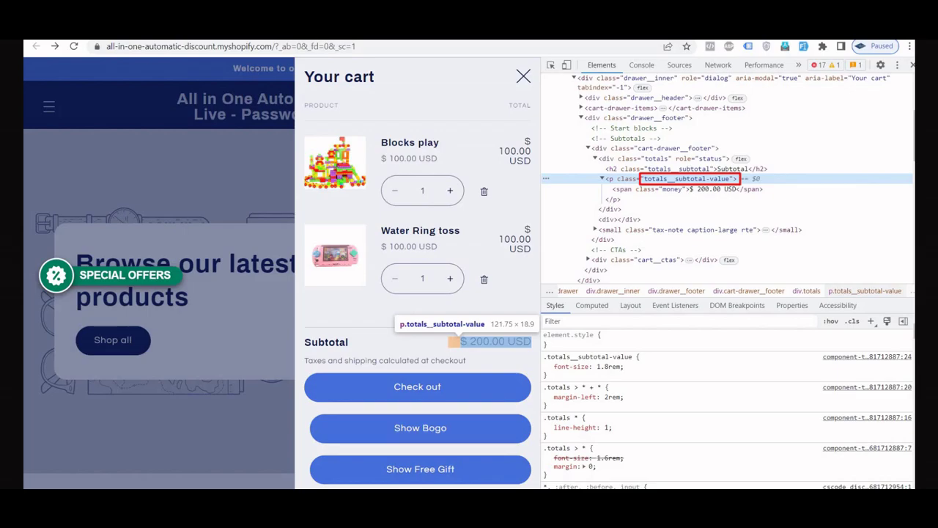
pyautogui.click(598, 331)
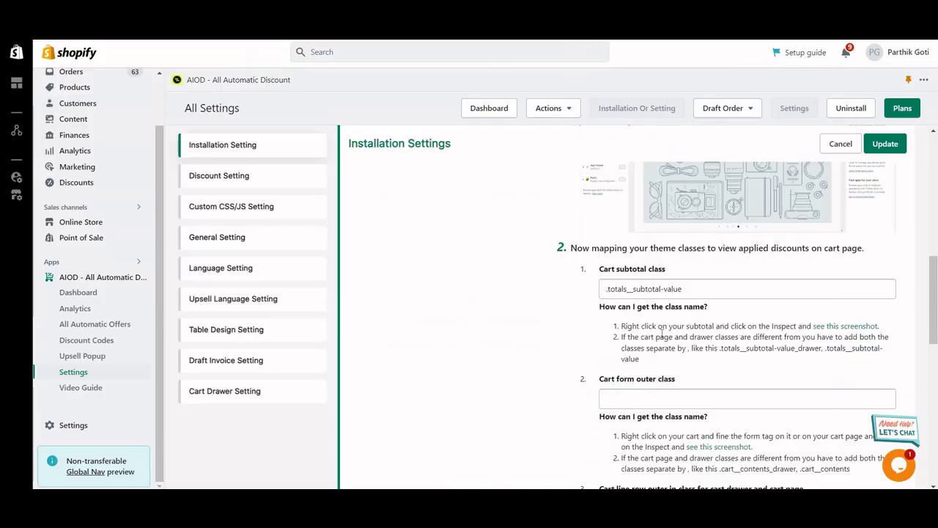
# For the Cart form outer class, inspect the cart items area on the Dawn cart page.
pyautogui.scroll(-2, 662, 334)
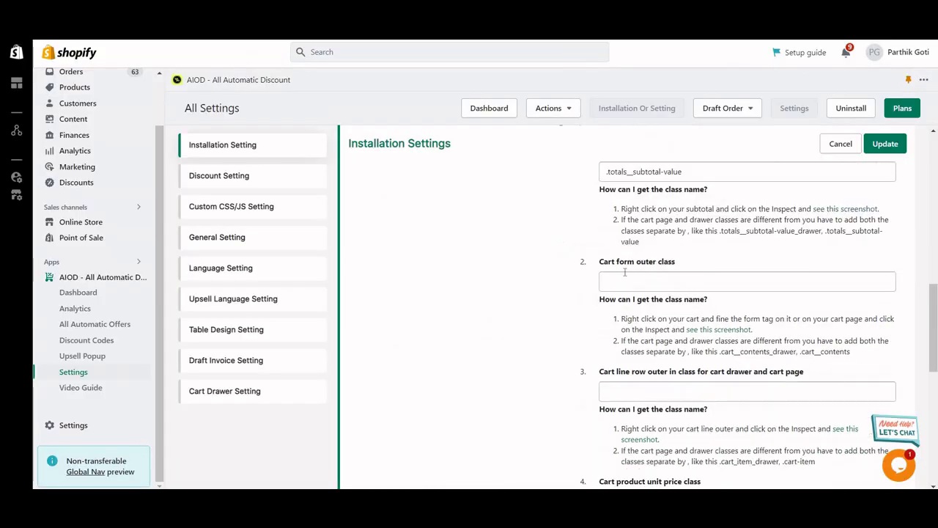
pyautogui.tripleClick(619, 260)
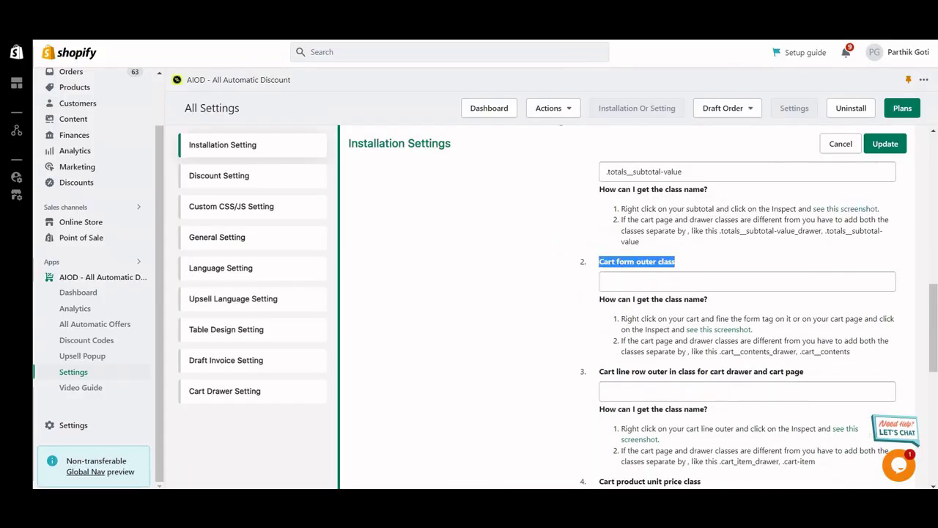
pyautogui.click(448, 211)
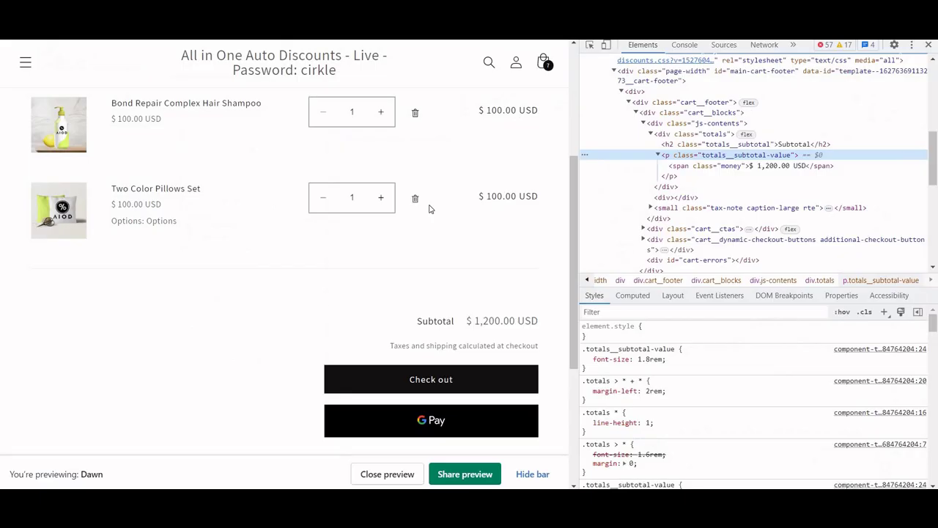
pyautogui.scroll(2, 429, 205)
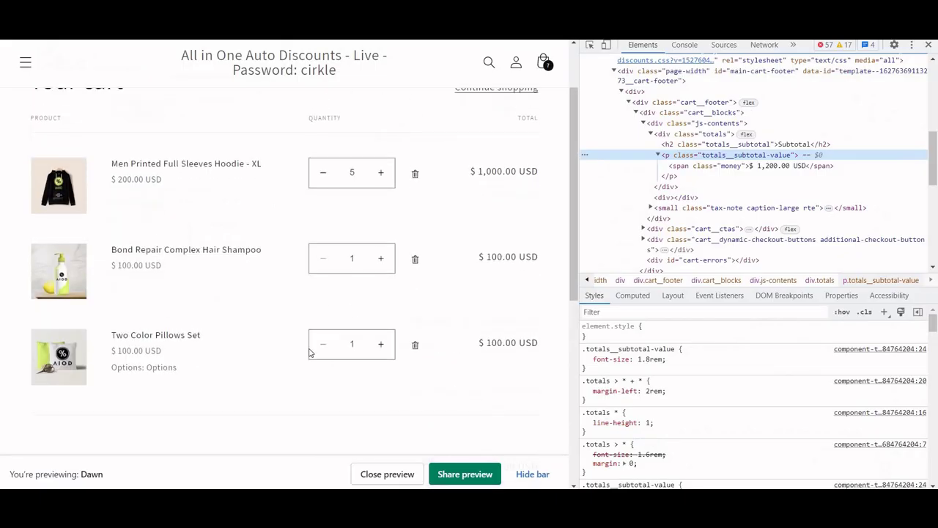
pyautogui.rightClick(286, 149)
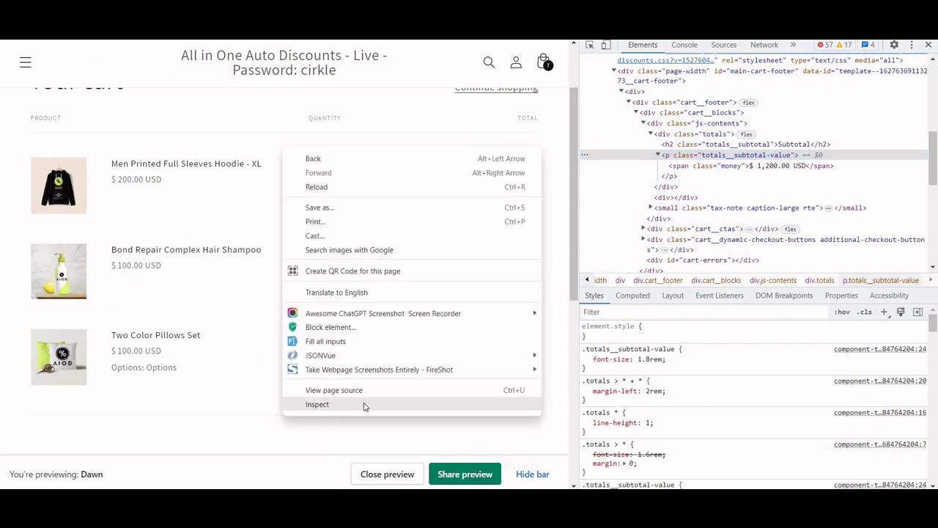
pyautogui.click(364, 405)
# Find the cart form element in the page code and copy its cart__contents class name.
pyautogui.scroll(2, 668, 129)
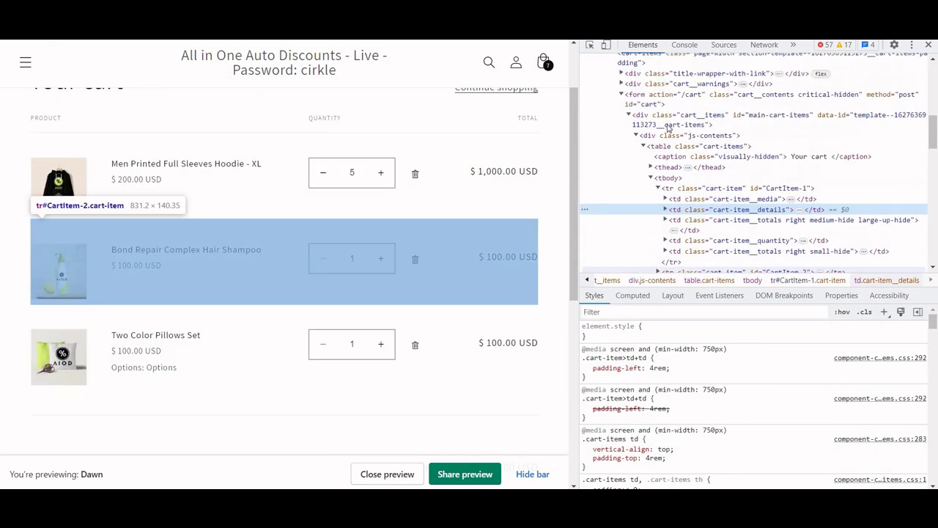
pyautogui.scroll(1, 668, 129)
pyautogui.click(759, 105)
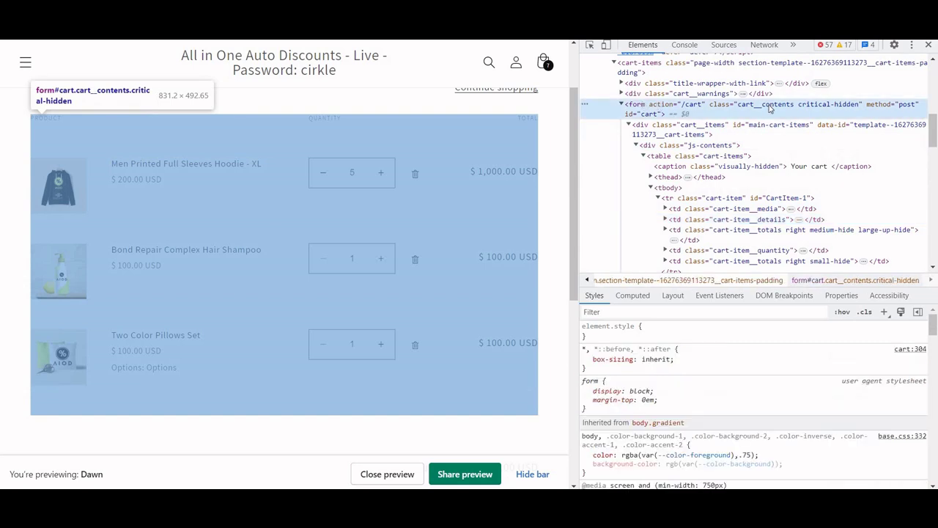
pyautogui.doubleClick(768, 105)
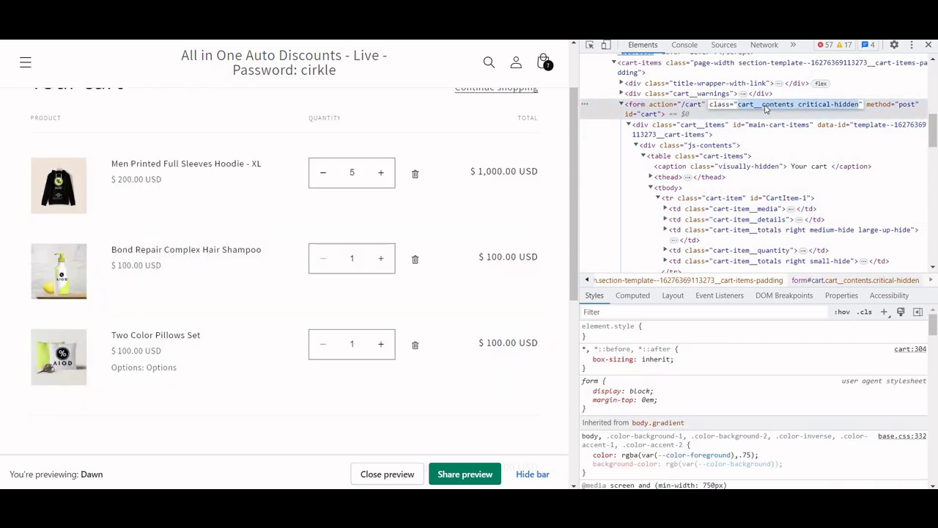
pyautogui.click(765, 107)
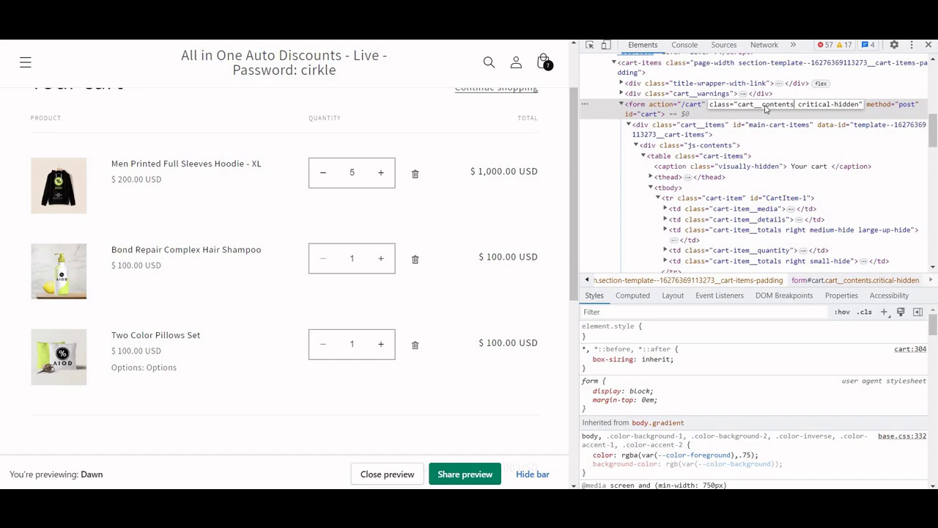
pyautogui.doubleClick(766, 106)
pyautogui.hotkey('ctrl', 'c')
# Set the Cart form outer class in the AIOD installation settings to .cart__contents.
pyautogui.hotkey('alt', 'Tab')
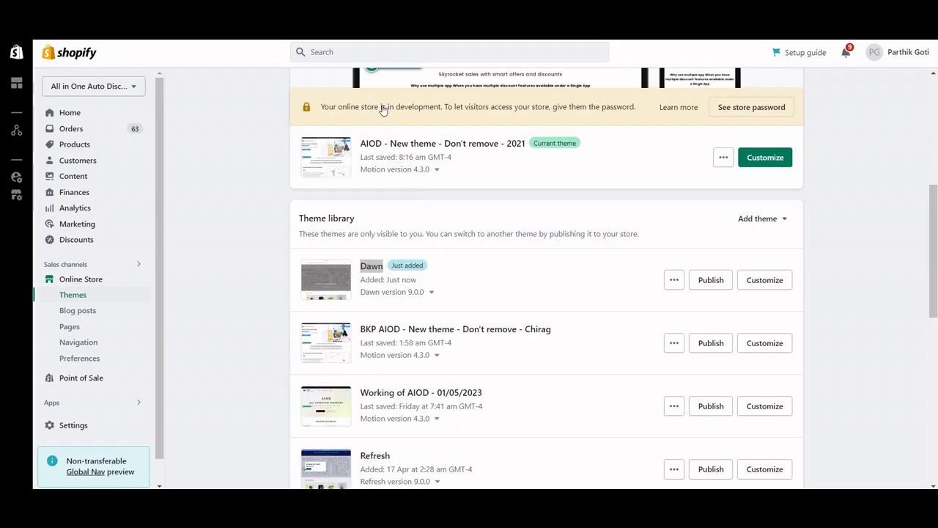
pyautogui.hotkey('ctrl', 'Tab')
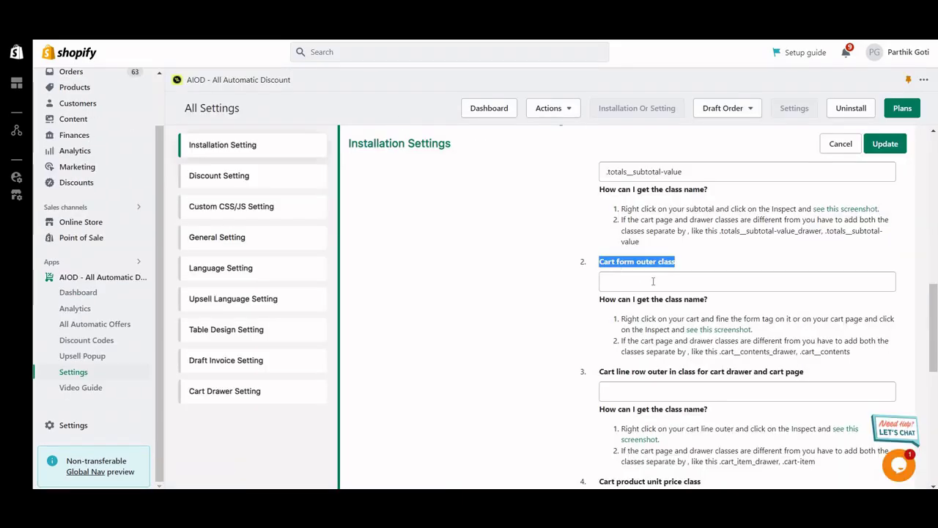
pyautogui.click(653, 280)
pyautogui.write('.')
pyautogui.hotkey('ctrl', 'v')
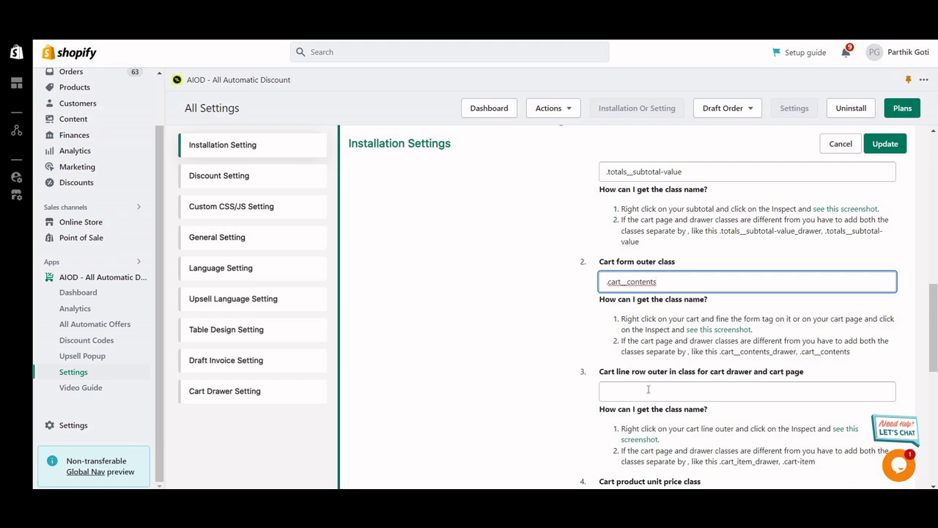
# For the Cart line row outer class, inspect the hoodie's line on the cart page and copy its table row's cart-item class name.
pyautogui.click(648, 389)
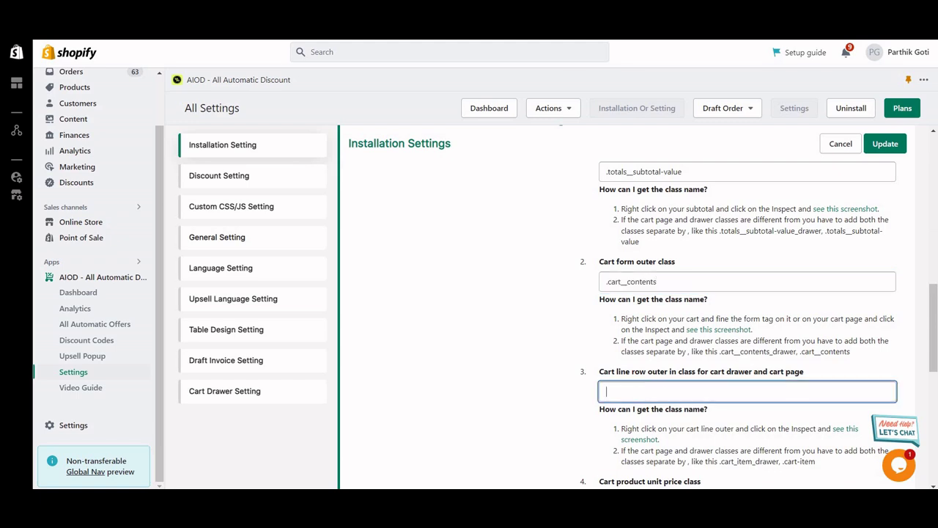
pyautogui.hotkey('alt', 'Tab')
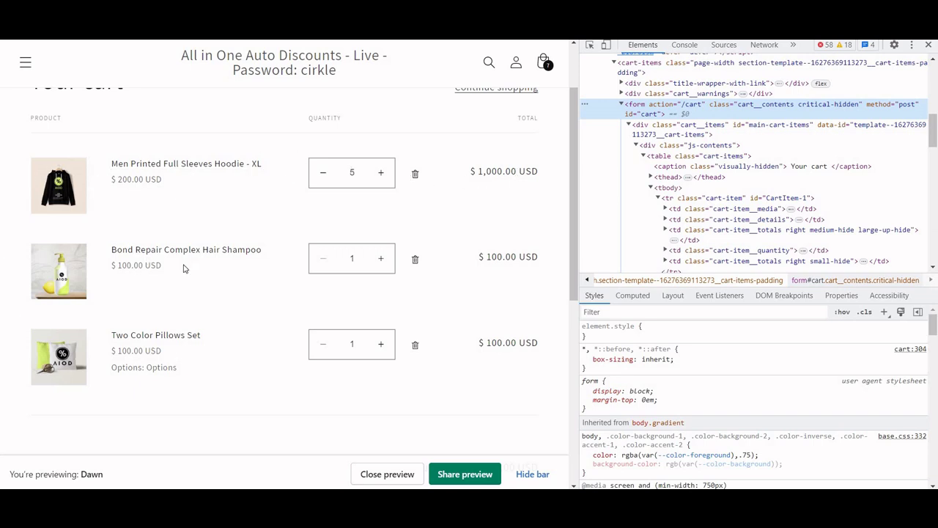
pyautogui.click(590, 45)
pyautogui.click(66, 155)
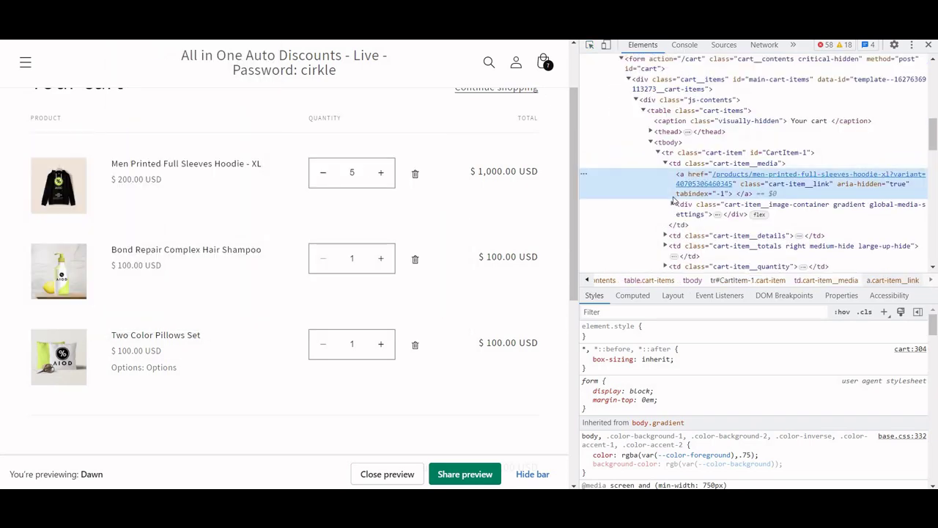
pyautogui.click(667, 164)
pyautogui.click(666, 162)
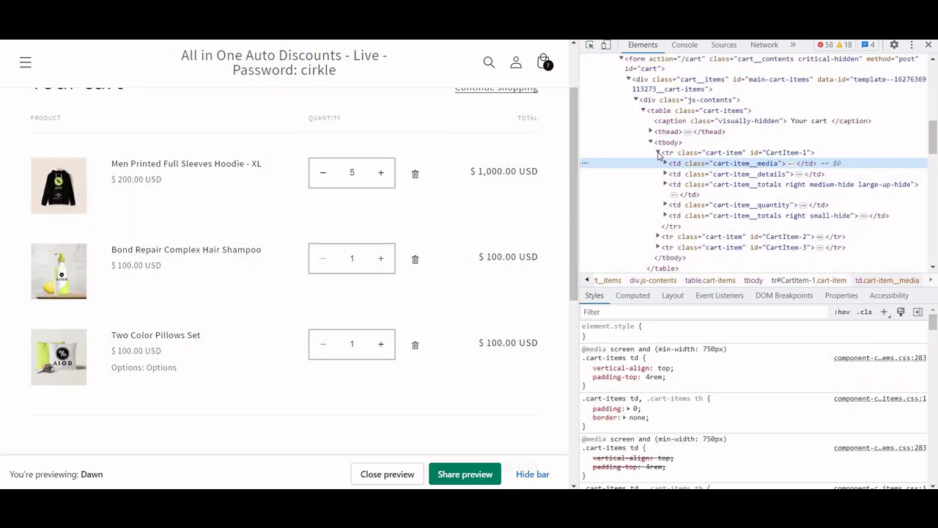
pyautogui.click(658, 153)
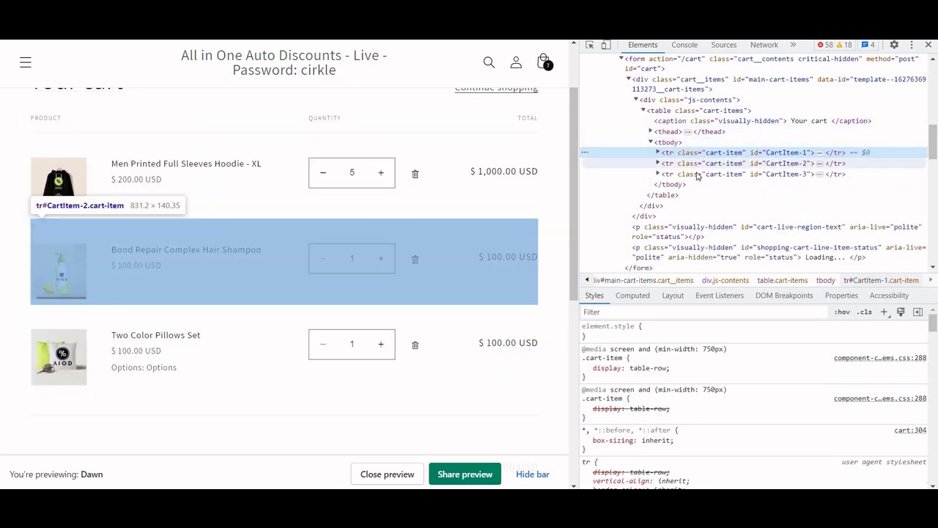
pyautogui.doubleClick(730, 152)
pyautogui.hotkey('ctrl', 'c')
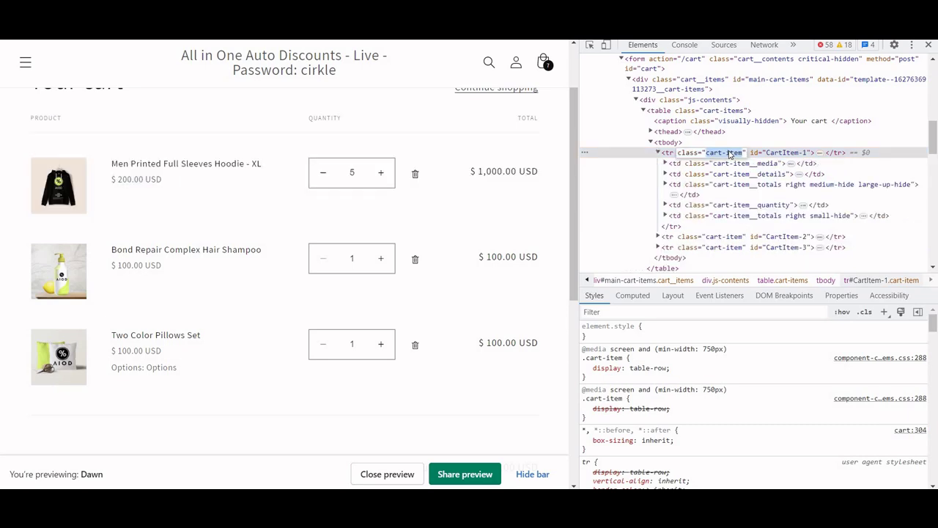
# Set the Cart line row outer in class for cart drawer and cart page to .cart-item.
pyautogui.hotkey('alt', 'Tab')
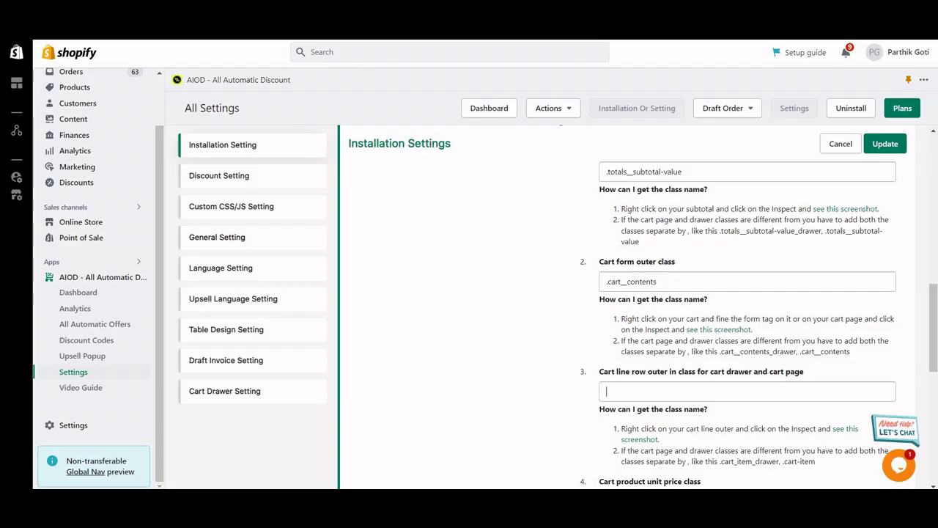
pyautogui.click(625, 379)
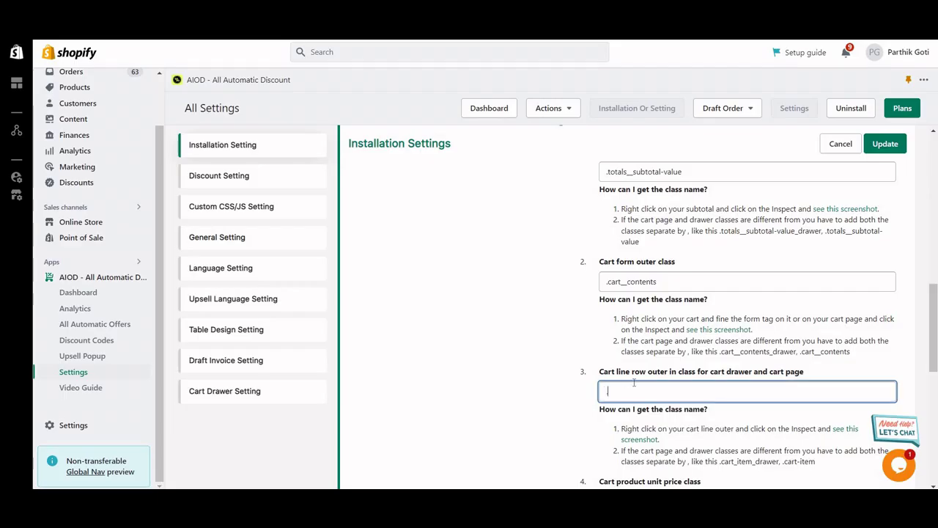
pyautogui.write('.')
pyautogui.hotkey('ctrl', 'v')
# Inspect the hoodie's unit price on the cart page and set the Cart product unit price class to .product-option.
pyautogui.scroll(-2, 623, 367)
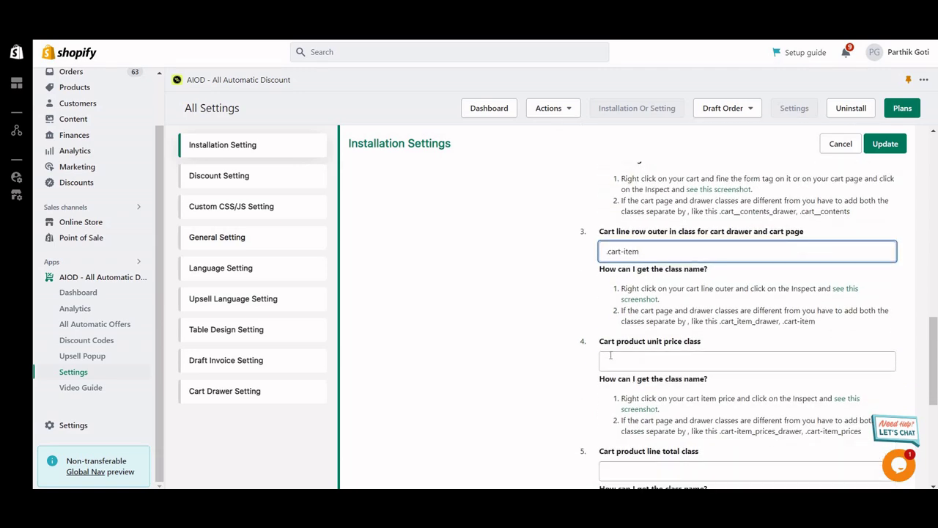
pyautogui.hotkey('alt', 'Tab')
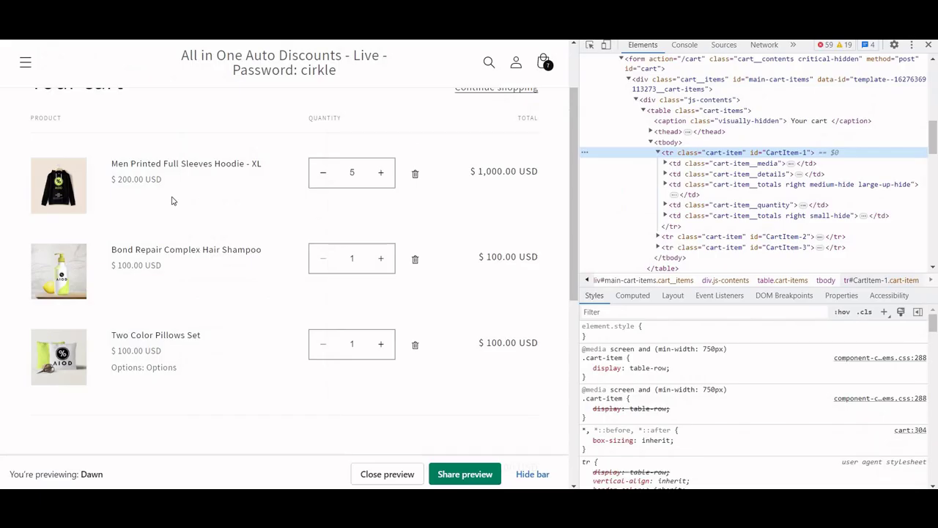
pyautogui.rightClick(136, 183)
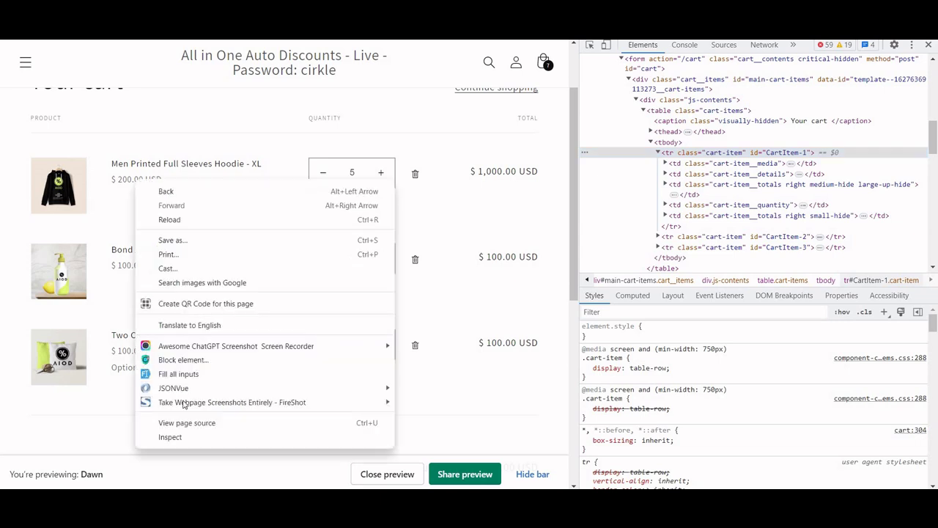
pyautogui.click(178, 436)
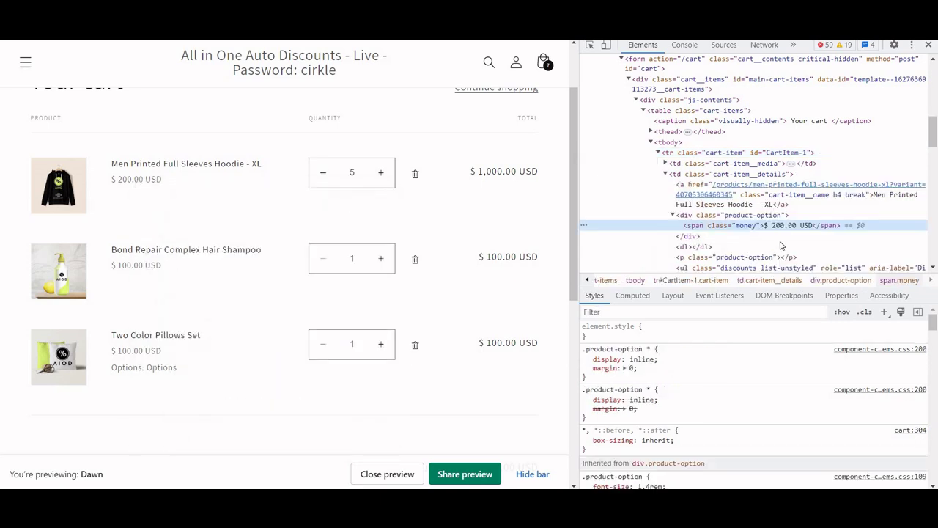
pyautogui.doubleClick(749, 216)
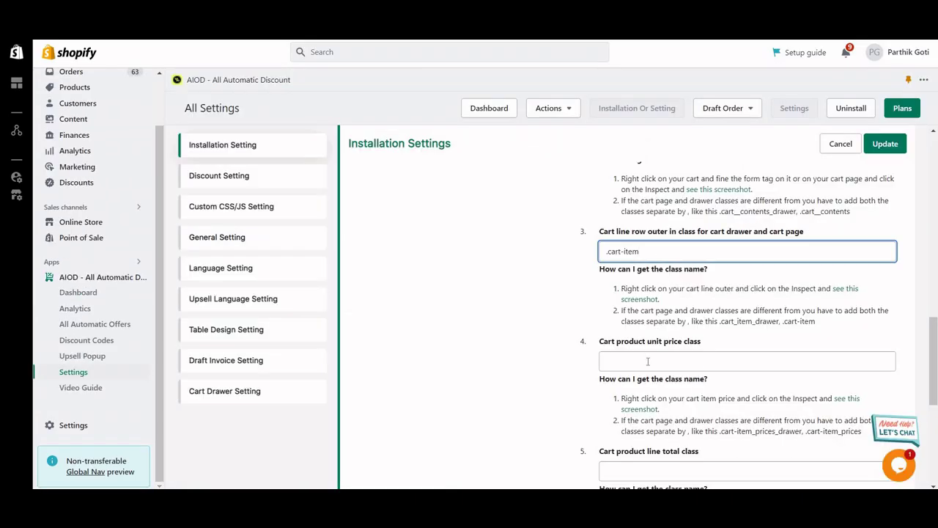
pyautogui.click(647, 361)
pyautogui.write('.product-option')
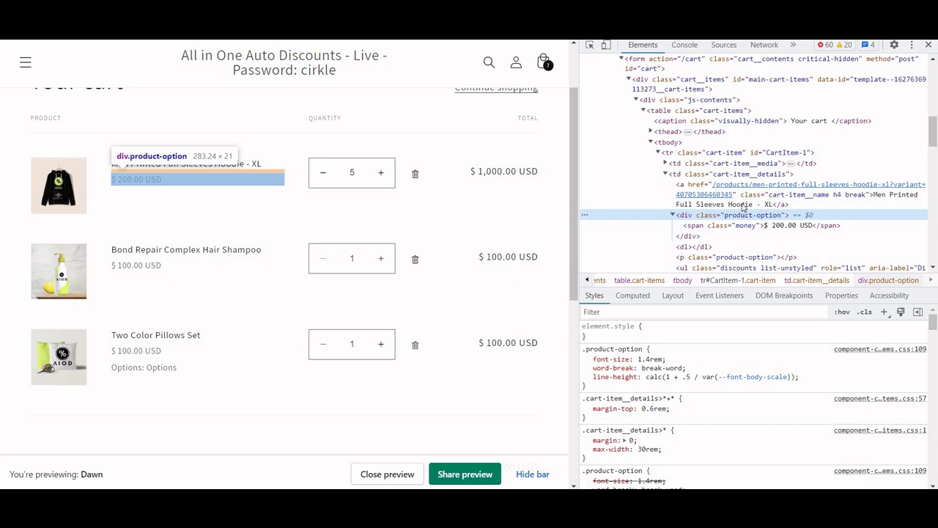
# Copy the cart-item__details class from the price's parent cell and extend the Cart product unit price class to .cart-item__details .product-option.
pyautogui.click(745, 177)
pyautogui.doubleClick(745, 174)
pyautogui.hotkey('ctrl', 'c')
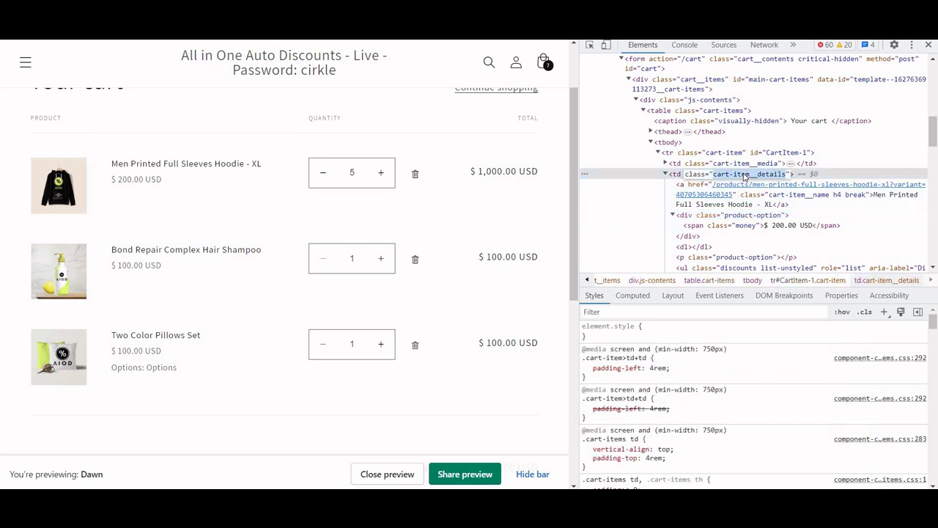
pyautogui.hotkey('alt', 'Tab')
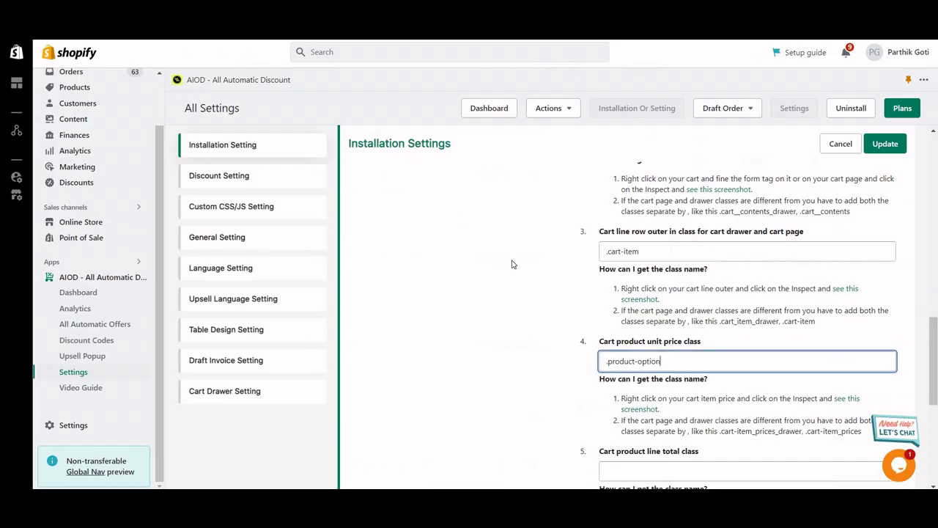
pyautogui.write('.')
pyautogui.hotkey('ctrl', 'v')
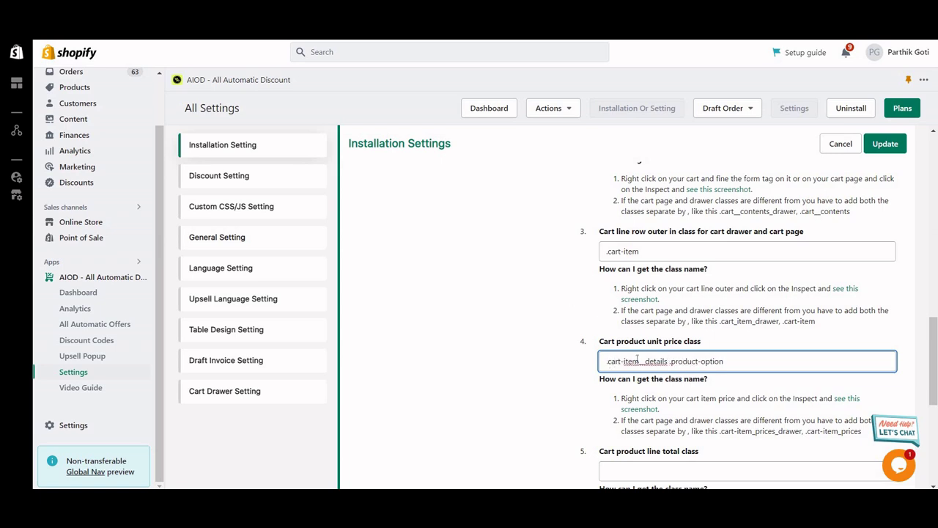
pyautogui.hotkey('shift', 'End')
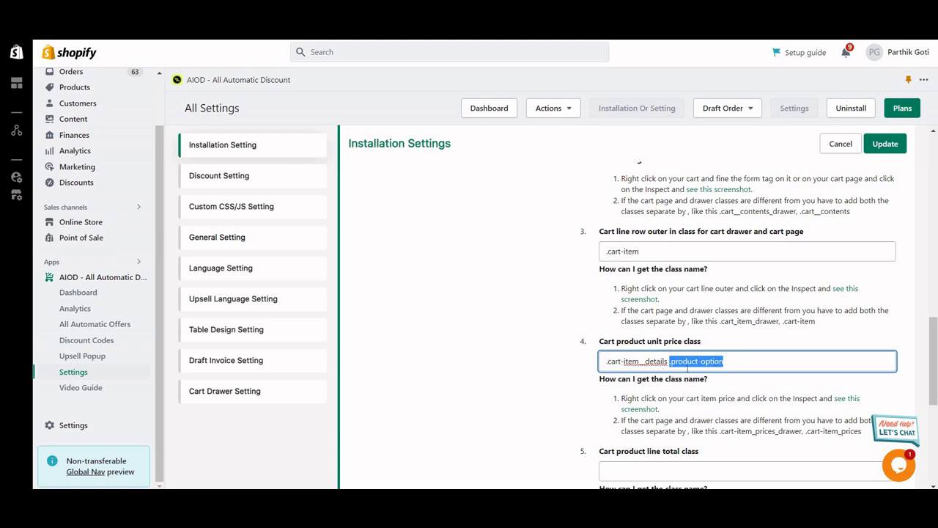
# For the Cart product line total class, inspect the hoodie's line total on the cart page and select its cart-item__price-wrapper div.
pyautogui.scroll(-2, 663, 344)
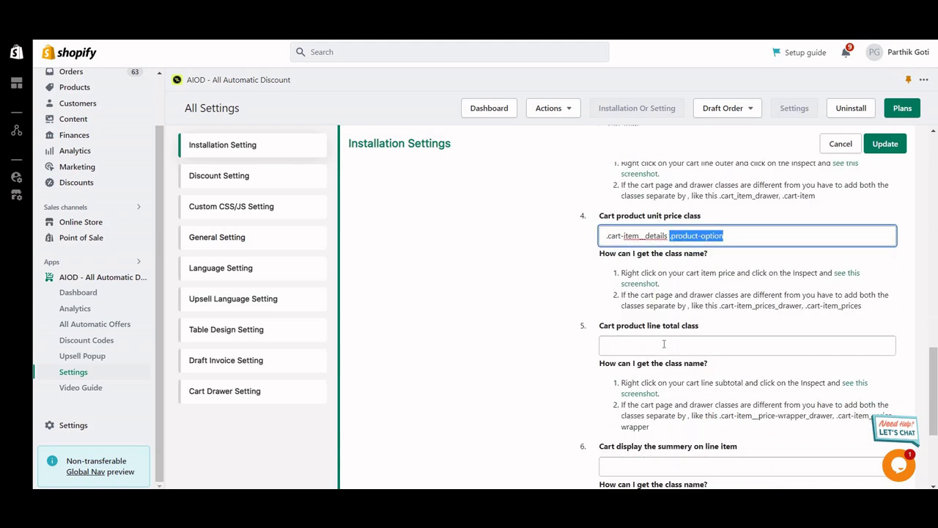
pyautogui.click(664, 344)
pyautogui.hotkey('alt', 'Tab')
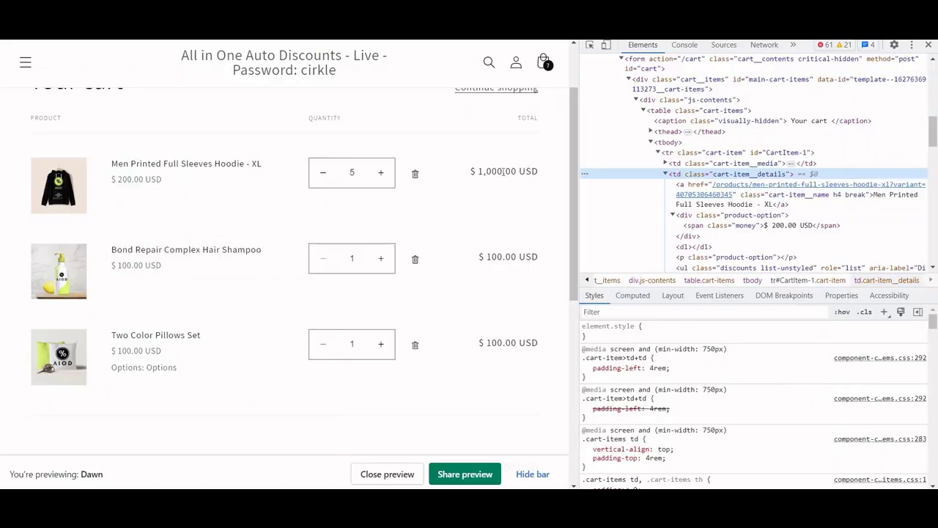
pyautogui.rightClick(503, 173)
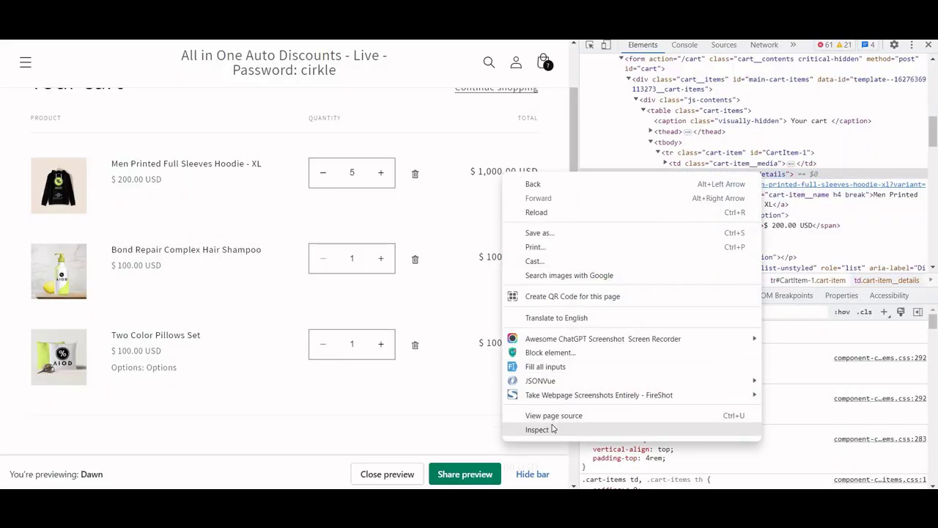
pyautogui.click(552, 429)
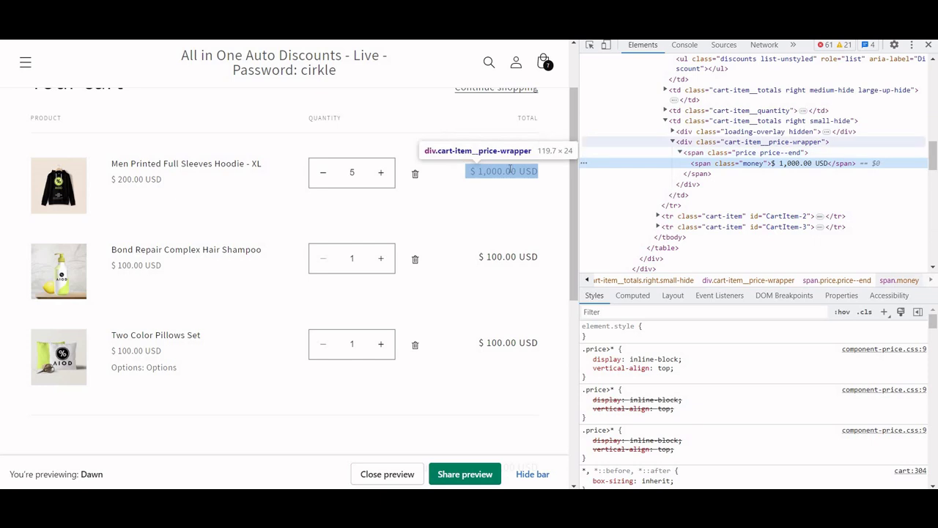
pyautogui.click(765, 145)
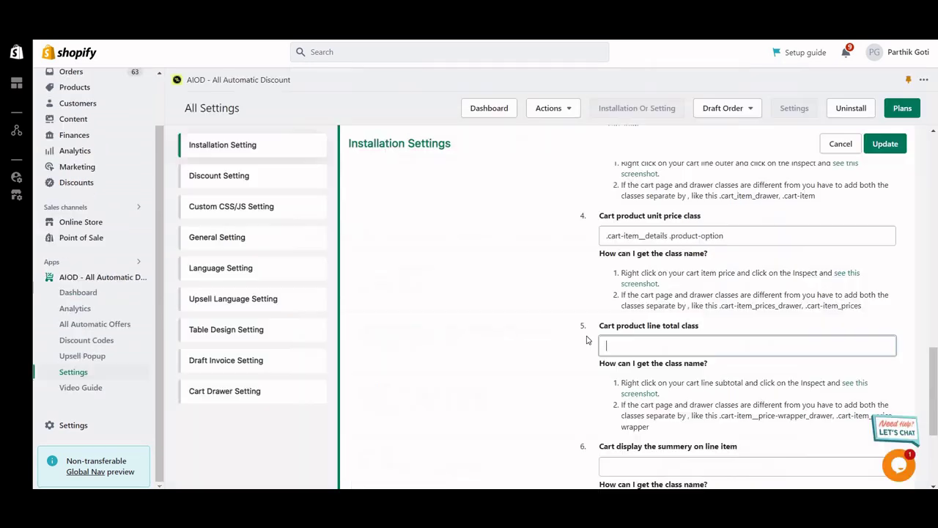
# Set both the Cart product line total class and the Cart display the summery on line item class to .cart-item__price-wrapper.
pyautogui.click(601, 344)
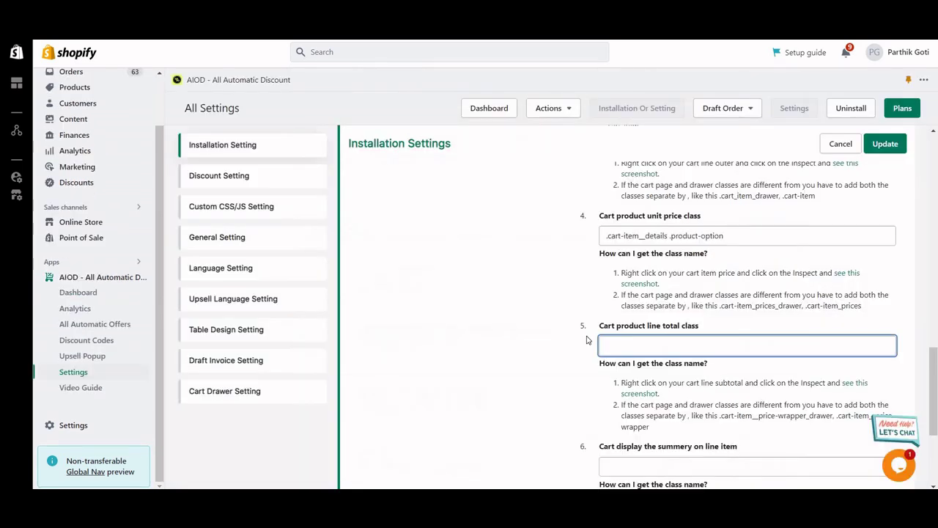
pyautogui.write('.cart-item__price-wrapper')
pyautogui.scroll(-2, 586, 339)
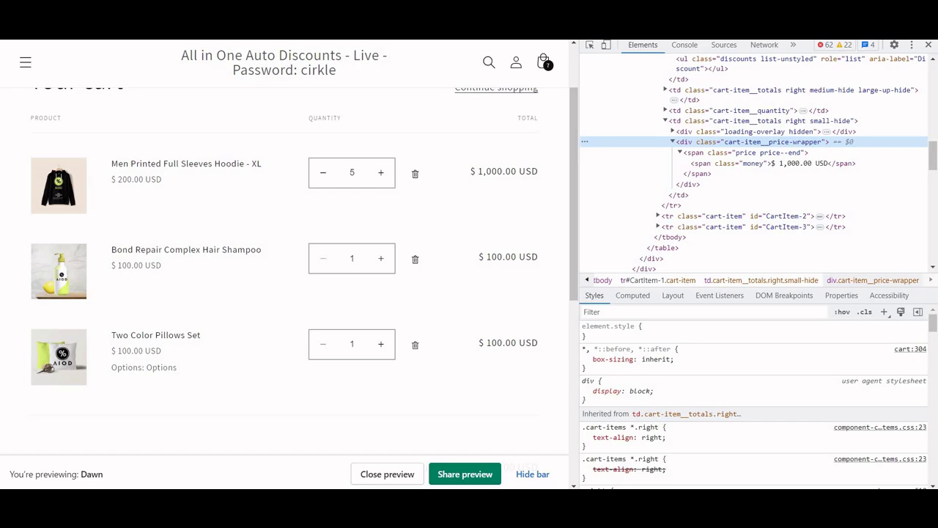
pyautogui.hotkey('alt', 'Tab')
pyautogui.write('.cart-item__price-wrapper')
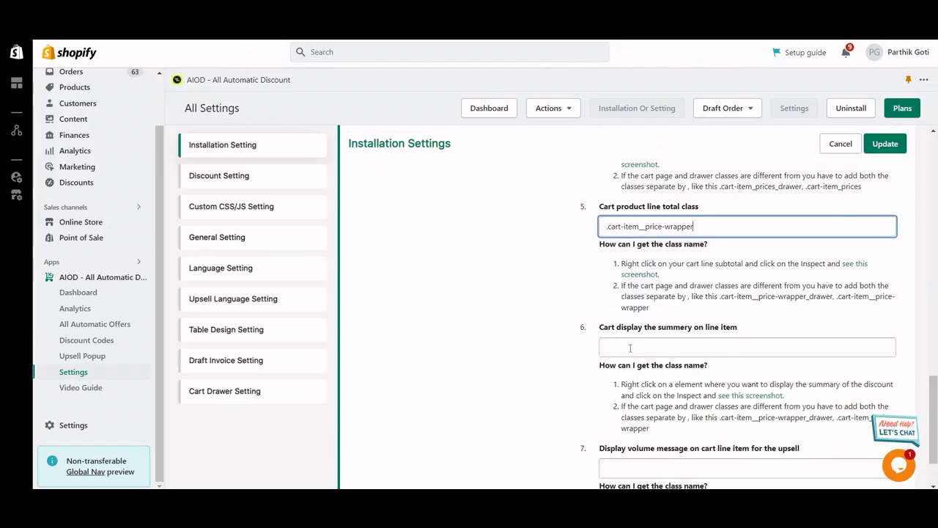
pyautogui.click(629, 348)
pyautogui.write('.cart-item__price-wrapper')
# For the Display volume message on cart line item setting, inspect the hoodie's title on the cart page and its parent details cell.
pyautogui.scroll(-1, 632, 359)
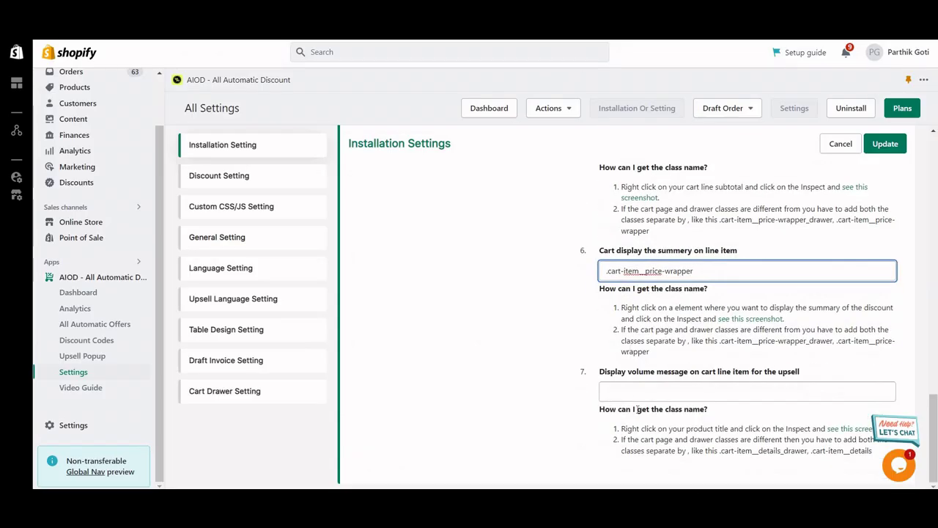
pyautogui.click(644, 394)
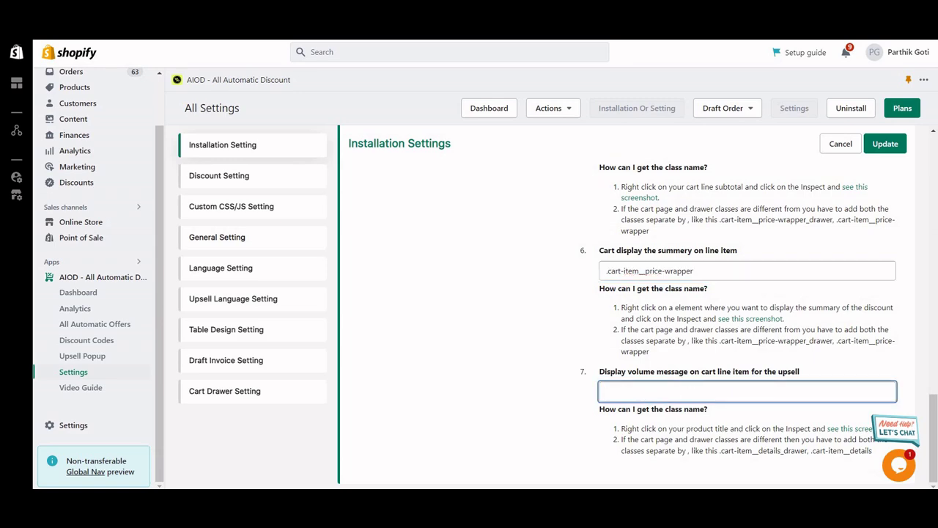
pyautogui.hotkey('alt', 'Tab')
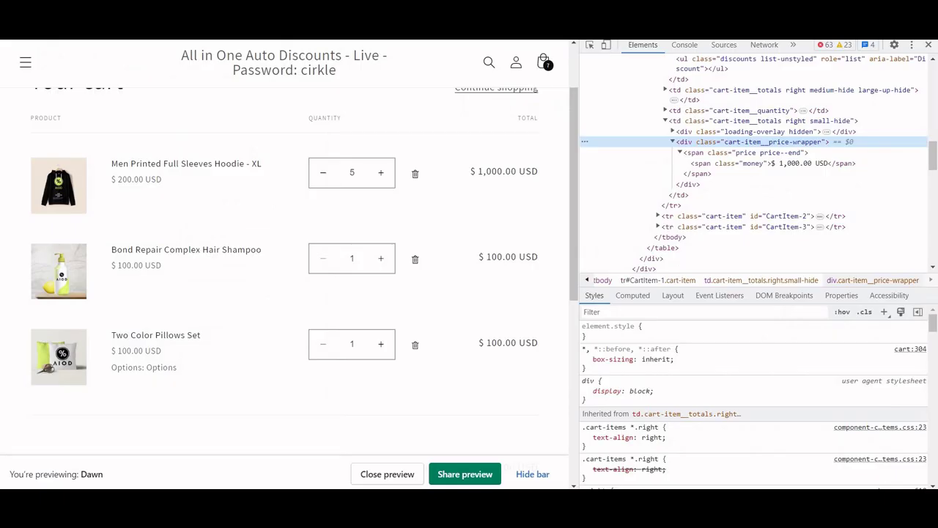
pyautogui.hotkey('ctrl', 'shift', 'c')
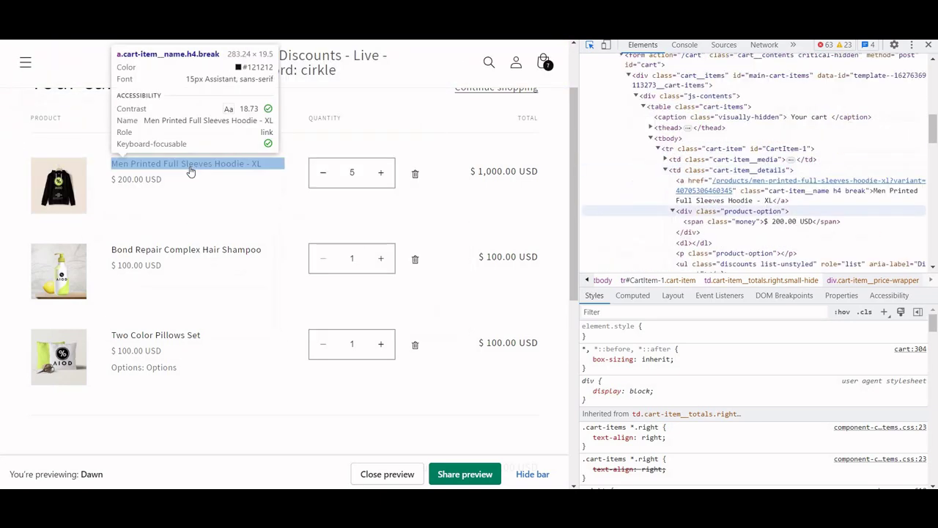
pyautogui.click(188, 167)
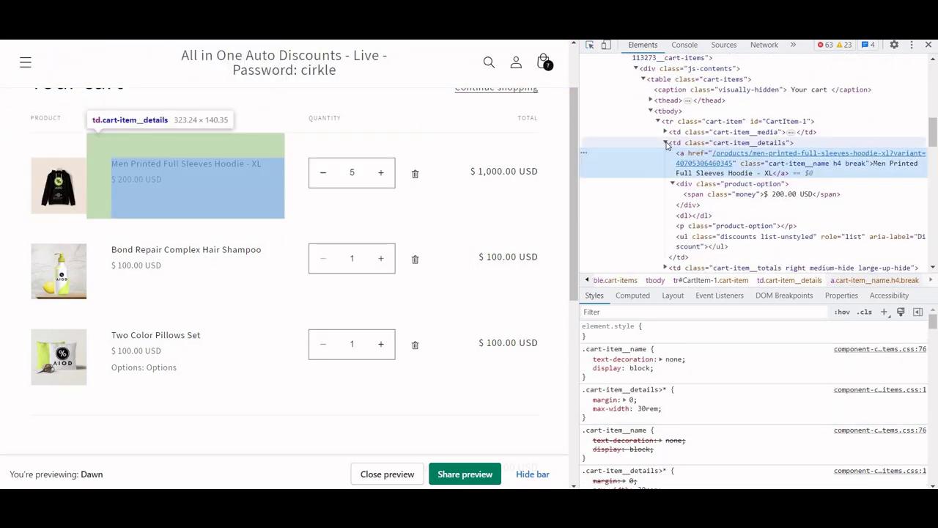
pyautogui.click(667, 144)
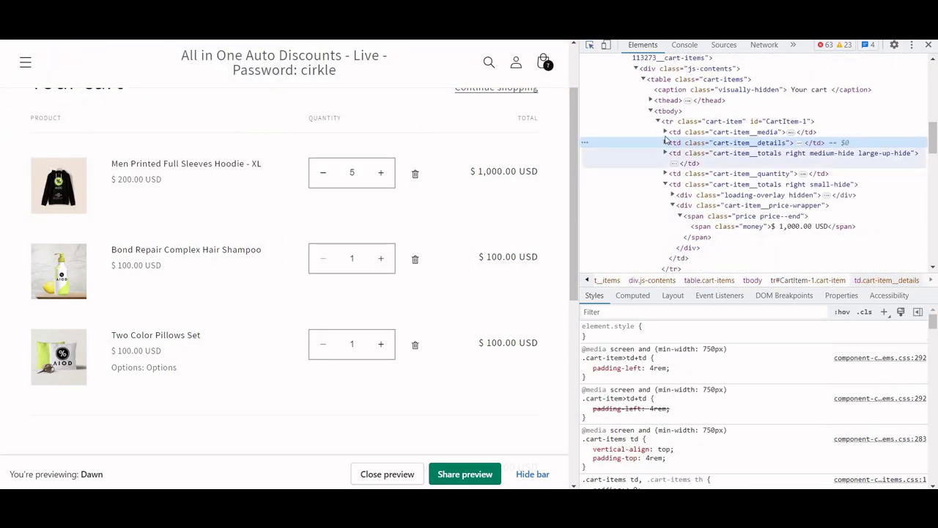
pyautogui.click(666, 143)
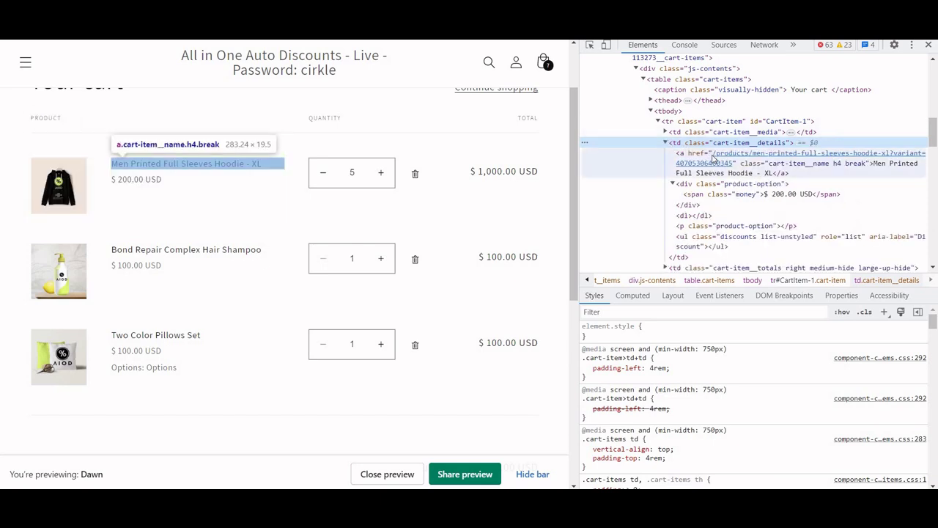
# Copy the hoodie title's cart-item__name class and set Display volume message on cart line item for the upsell to .cart-item__name.
pyautogui.click(827, 169)
pyautogui.click(828, 169)
pyautogui.hotkey('ctrl', 'shift', 'Left')
pyautogui.hotkey('ctrl', 'shift', 'Left')
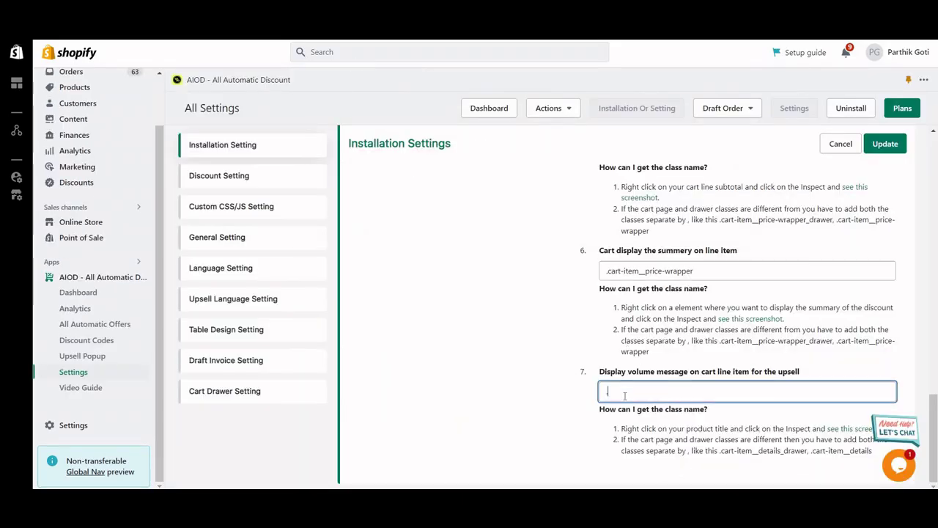
pyautogui.hotkey('ctrl', 'v')
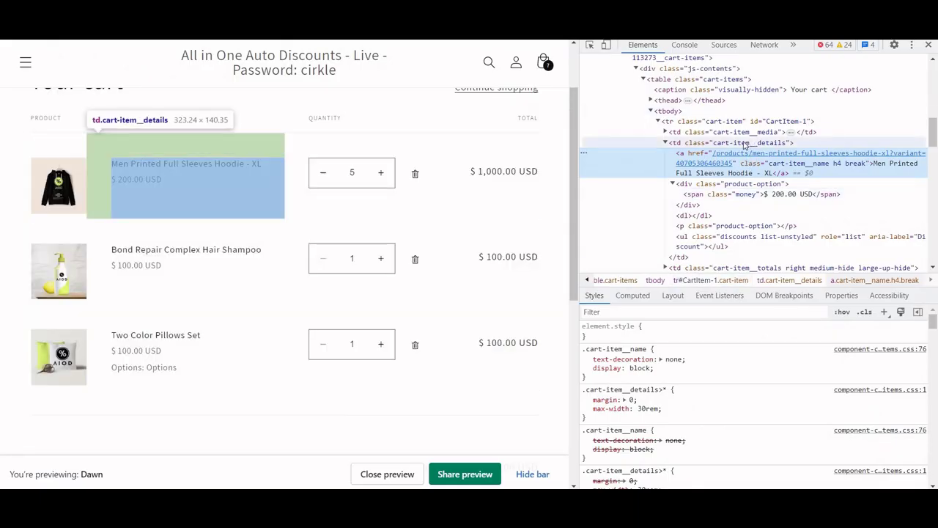
# Copy the parent cell's class, extend the volume message class to .cart-item__details .cart-item__name, and save the installation settings.
pyautogui.doubleClick(744, 144)
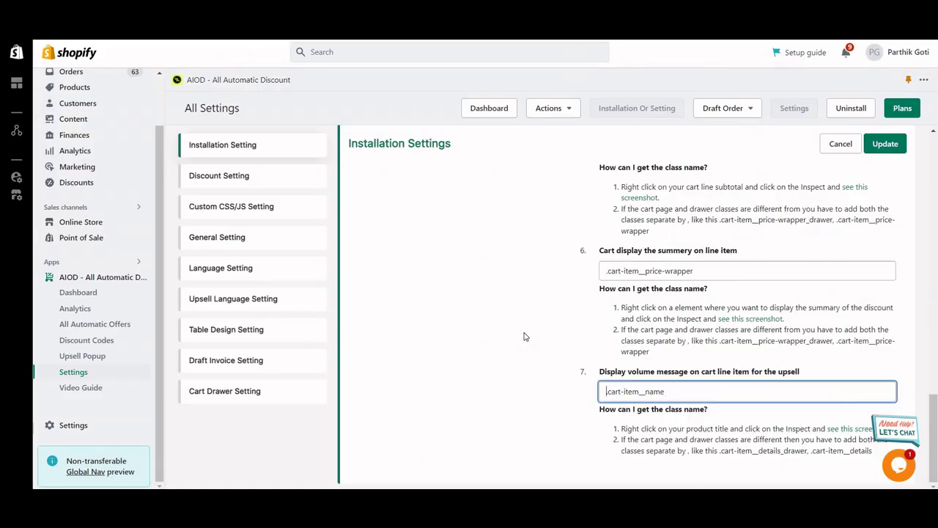
pyautogui.write('.cart-item__name')
pyautogui.hotkey('ctrl', 'v')
pyautogui.click(888, 150)
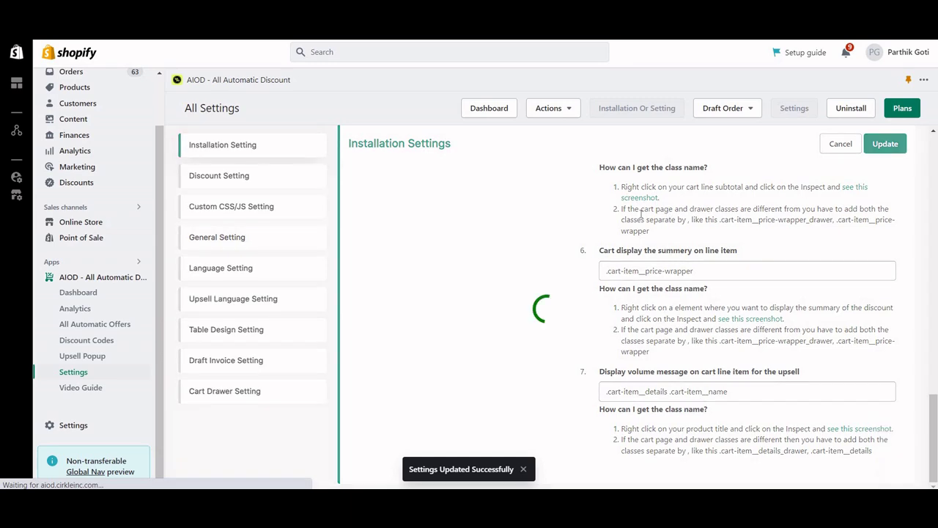
# Preview the Dawn theme from the theme library and open the store's cart page.
pyautogui.scroll(10, 627, 222)
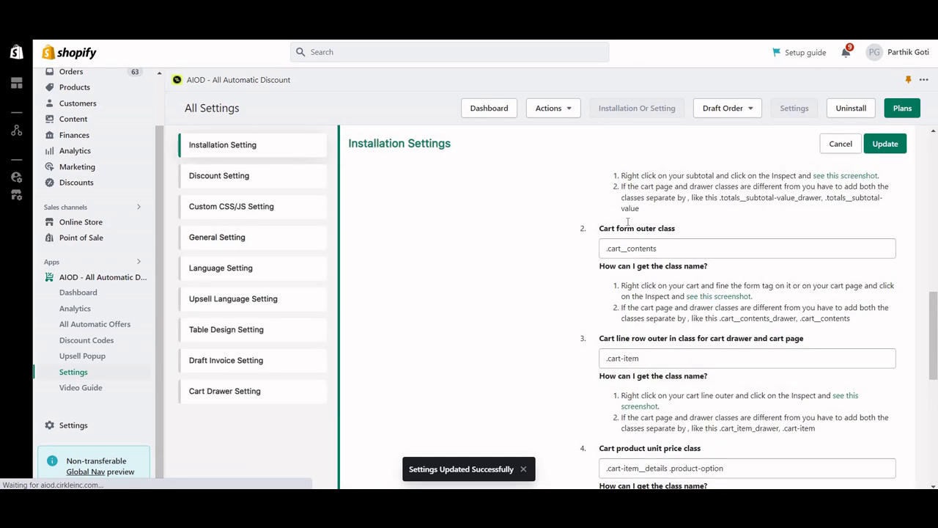
pyautogui.scroll(3, 628, 221)
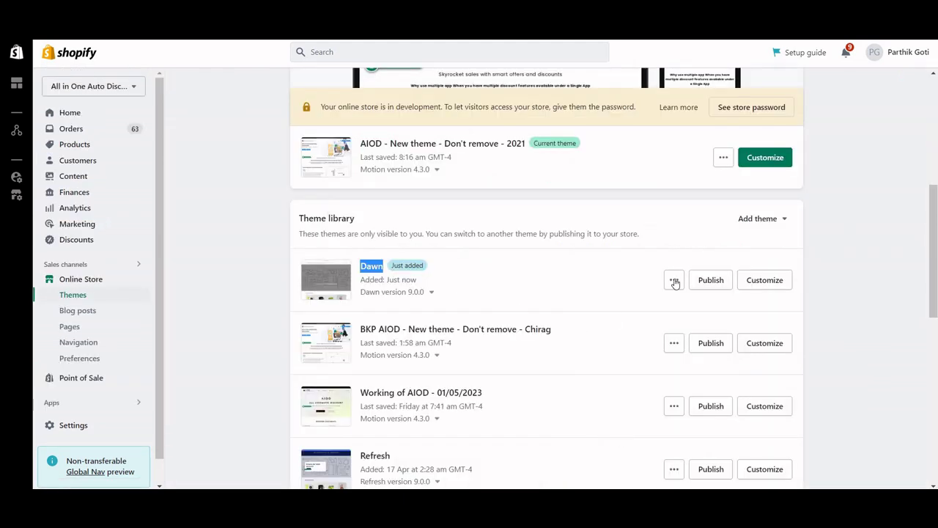
pyautogui.click(674, 282)
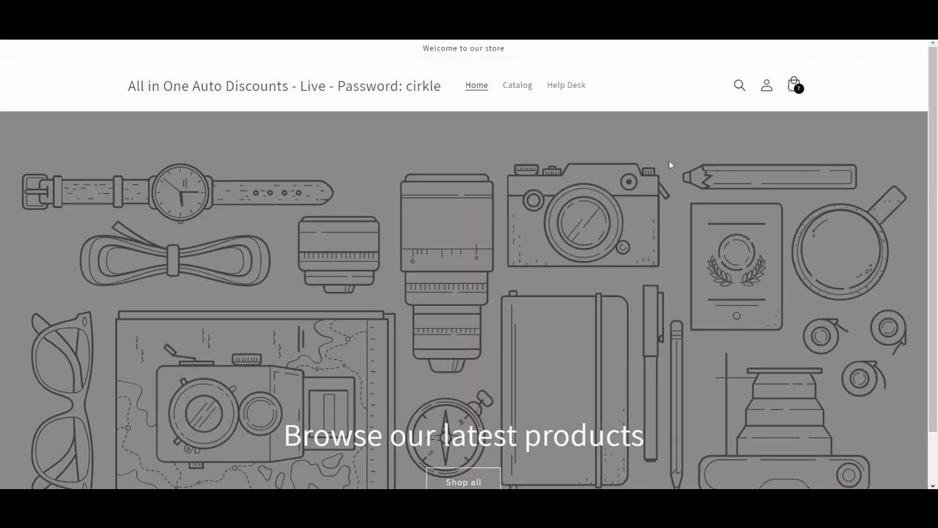
pyautogui.click(796, 88)
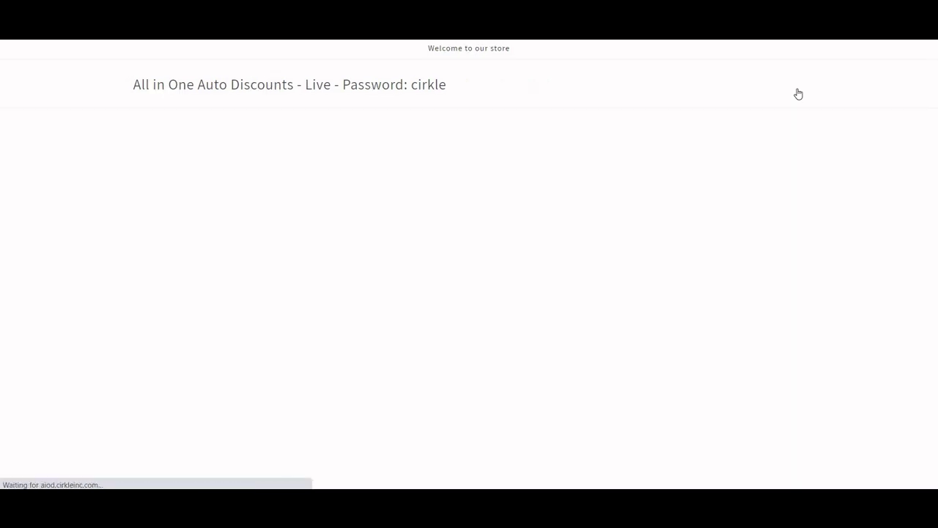
pyautogui.scroll(-4, 672, 201)
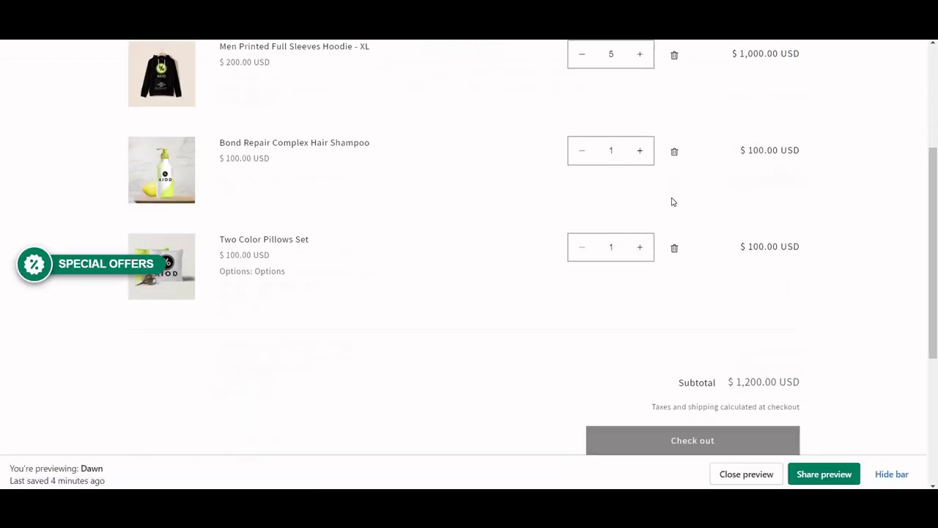
# Examine the cart's line item discounts, volume message and discounted subtotal with the page inspector open.
pyautogui.hotkey('ctrl', 'shift', 'i')
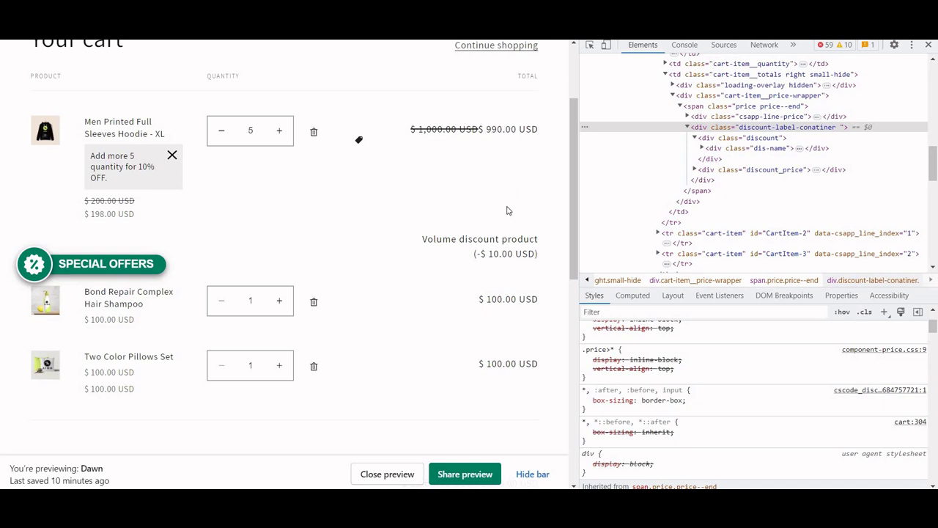
pyautogui.scroll(-1, 506, 210)
pyautogui.scroll(-2, 502, 176)
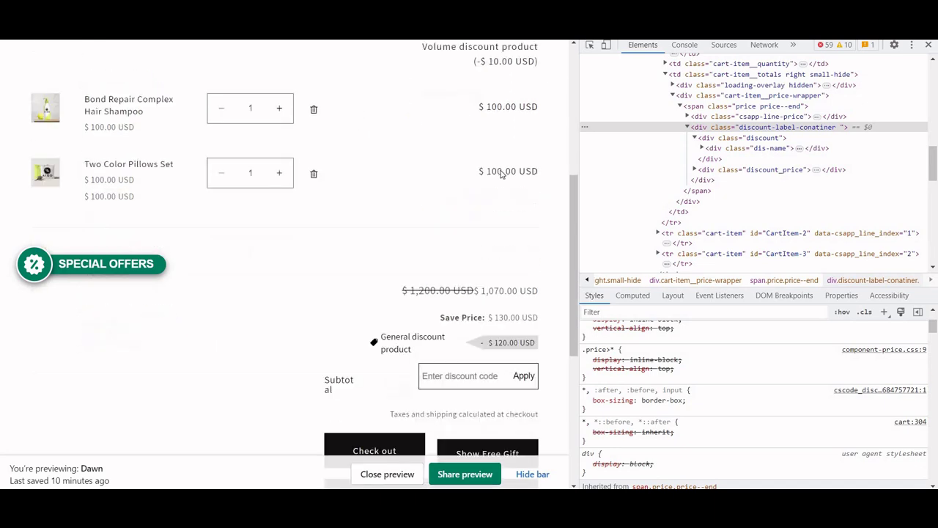
pyautogui.scroll(-1, 501, 174)
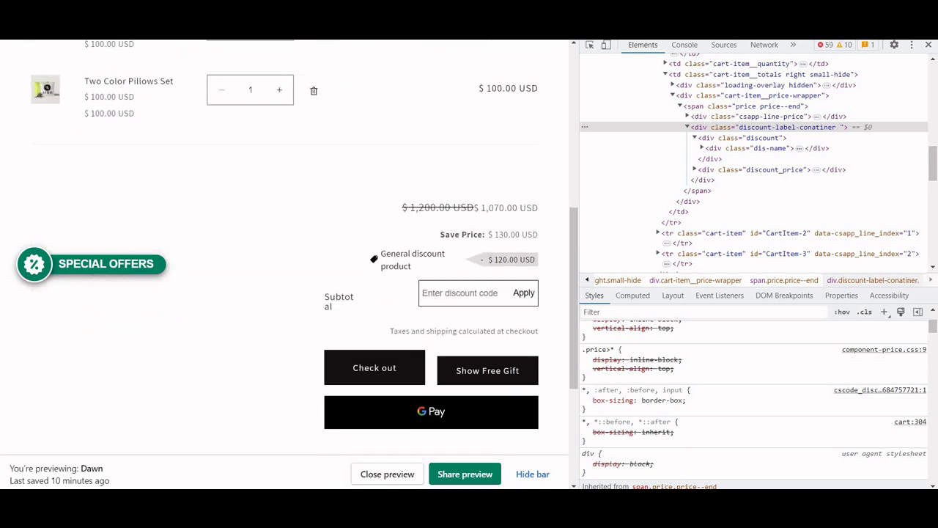
# Return to the app settings to view Custom CSS/JS Setting, and check the Dawn theme's version options in the theme library.
pyautogui.hotkey('ctrl', 'Tab')
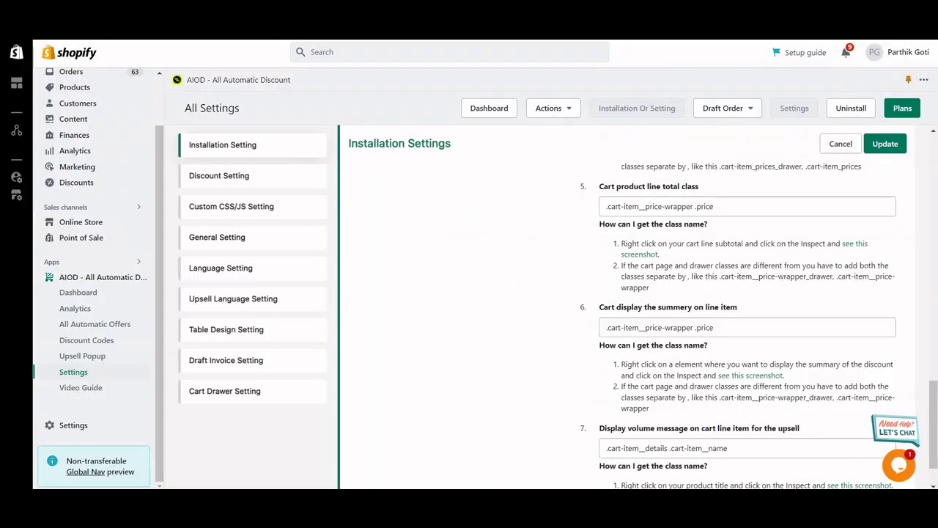
pyautogui.click(249, 208)
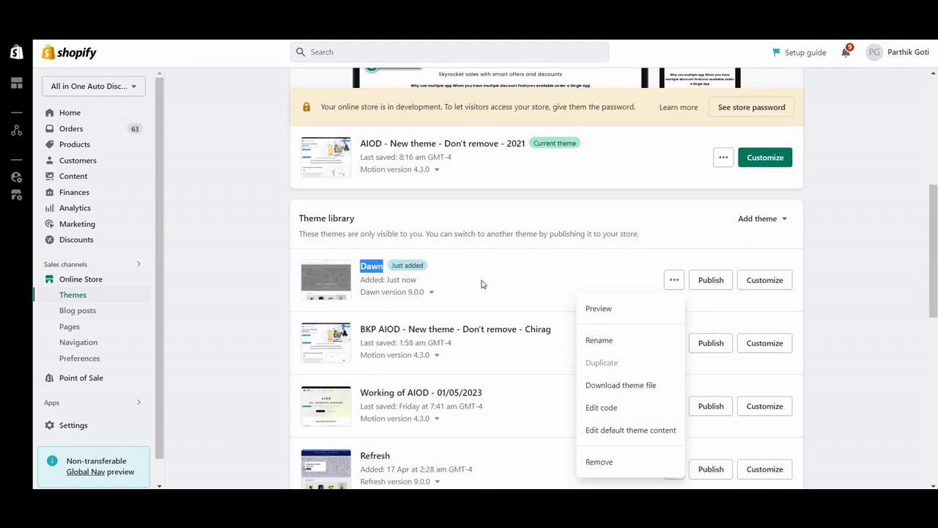
pyautogui.click(480, 283)
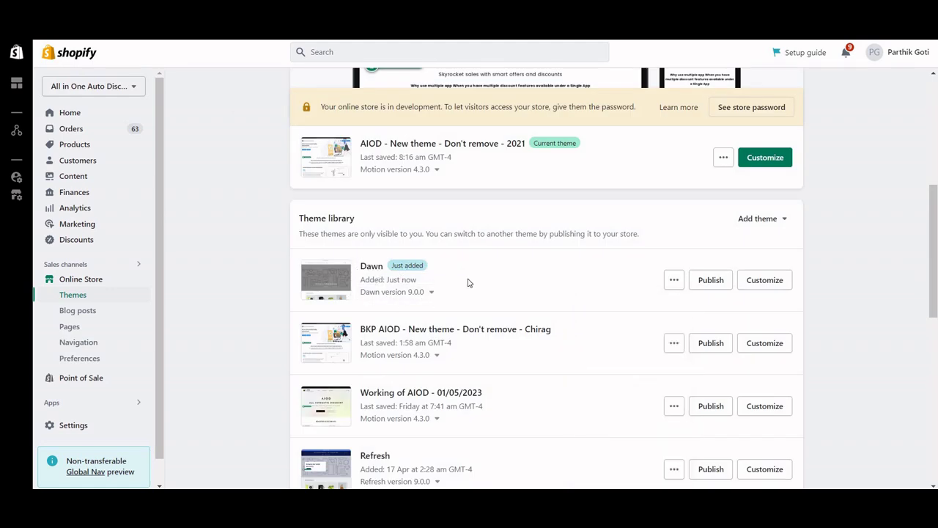
pyautogui.click(430, 293)
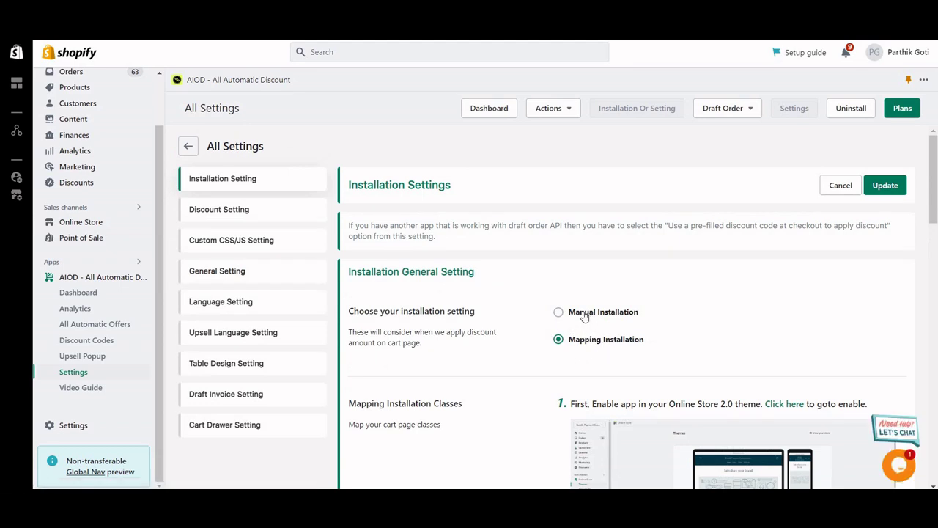
# Choose Manual Installation as the installation setting and show the Dawn theme's additional actions for its theme editing step.
pyautogui.click(584, 315)
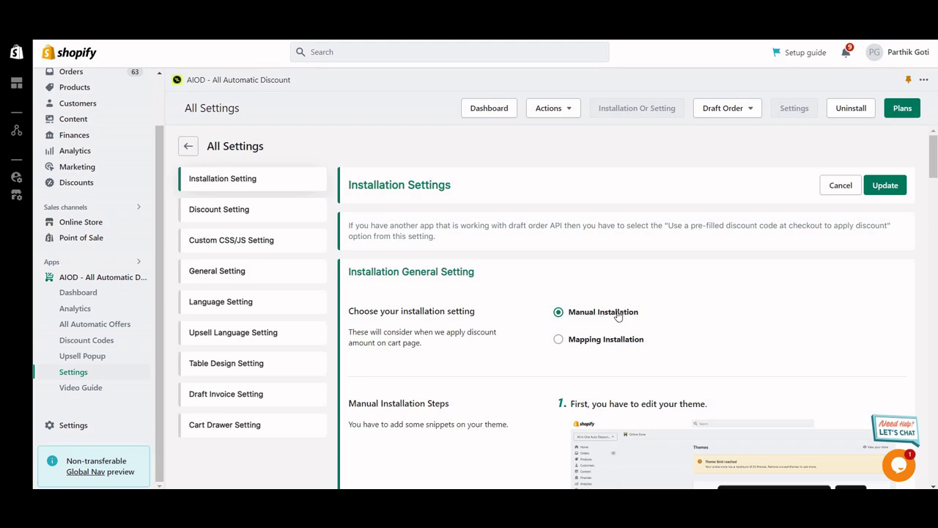
pyautogui.scroll(-2, 618, 313)
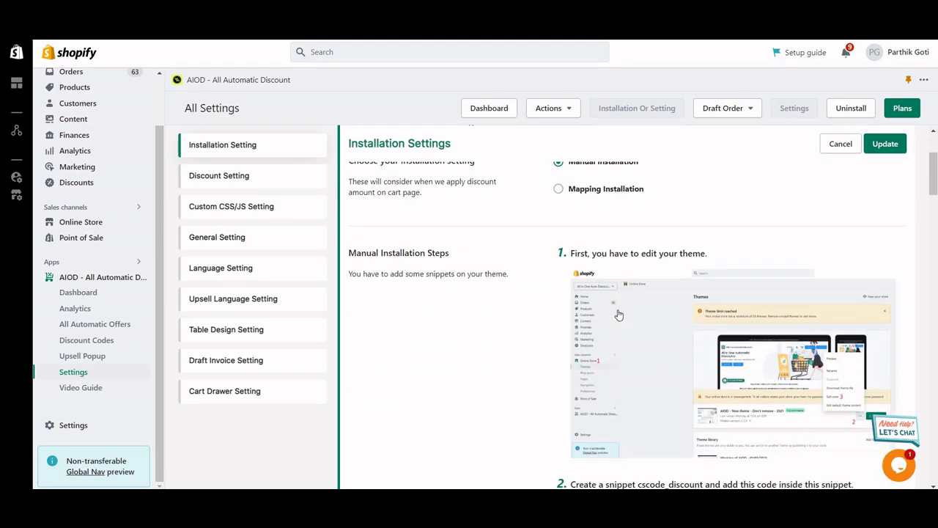
pyautogui.scroll(-1, 618, 314)
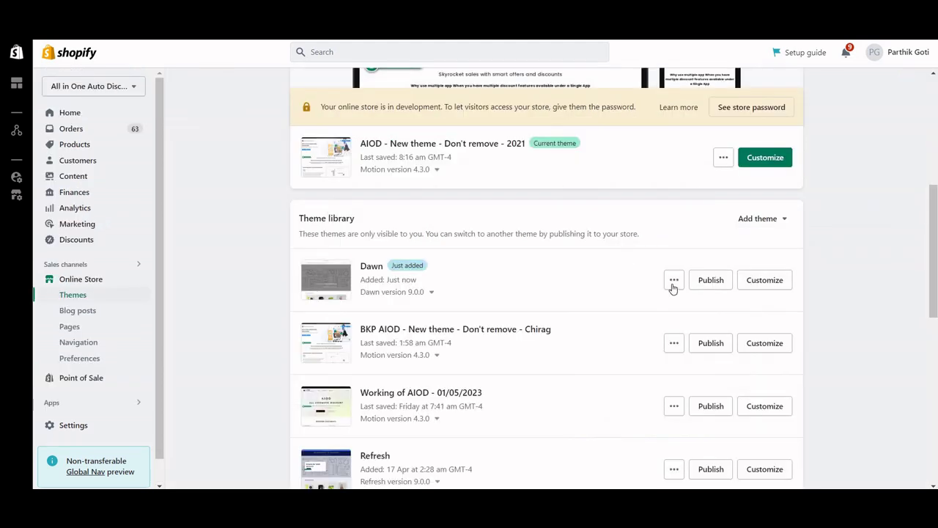
pyautogui.click(673, 279)
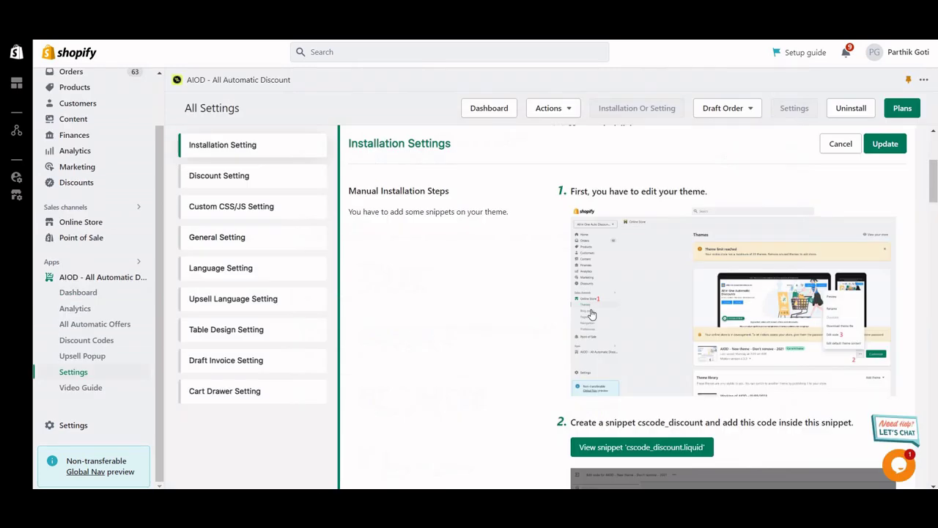
# Read through the manual installation steps covering the cscode_discount snippet, the theme.liquid include, and the CSS and JS assets.
pyautogui.scroll(-4, 660, 293)
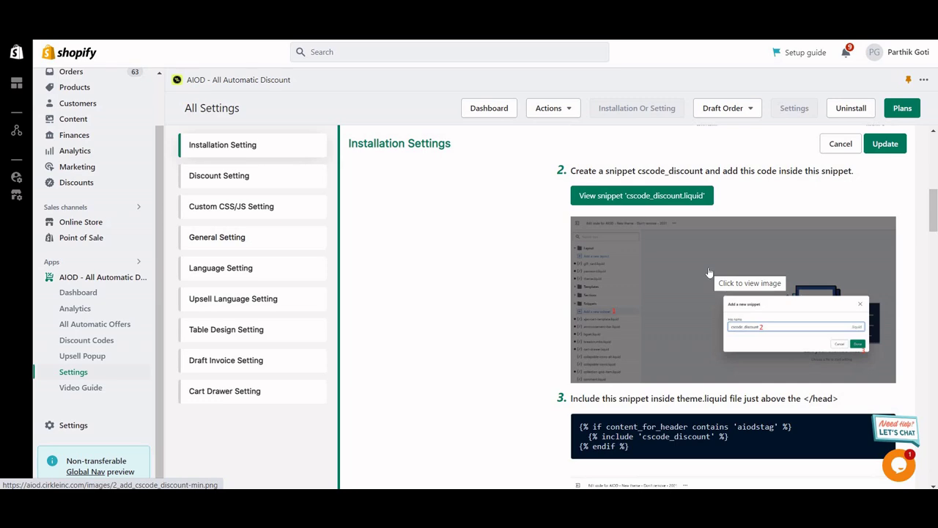
pyautogui.scroll(-4, 708, 272)
pyautogui.scroll(-2, 708, 273)
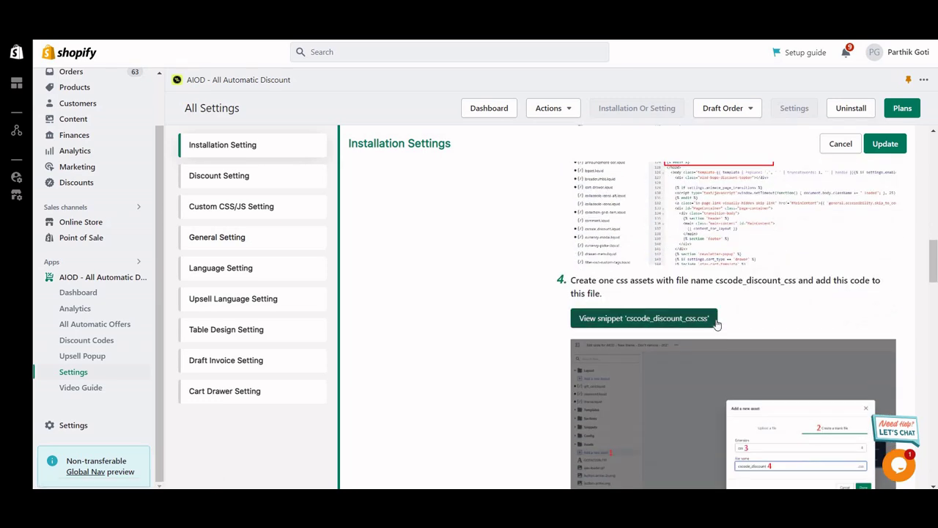
pyautogui.scroll(-4, 716, 324)
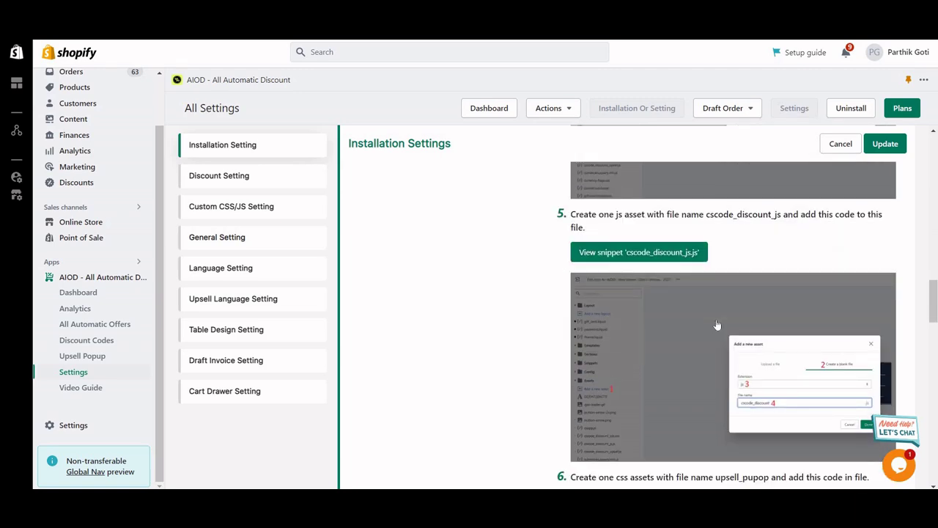
pyautogui.scroll(-2, 717, 325)
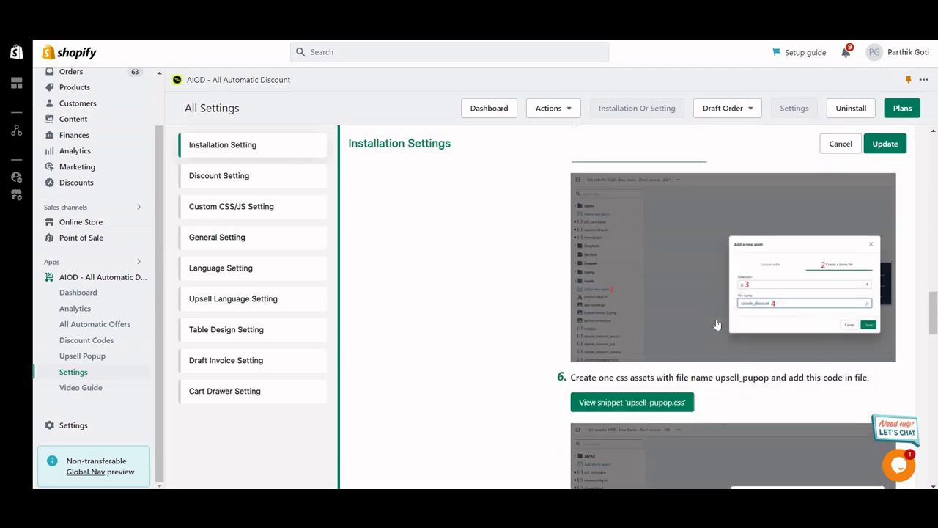
pyautogui.scroll(6, 717, 324)
pyautogui.scroll(10, 716, 324)
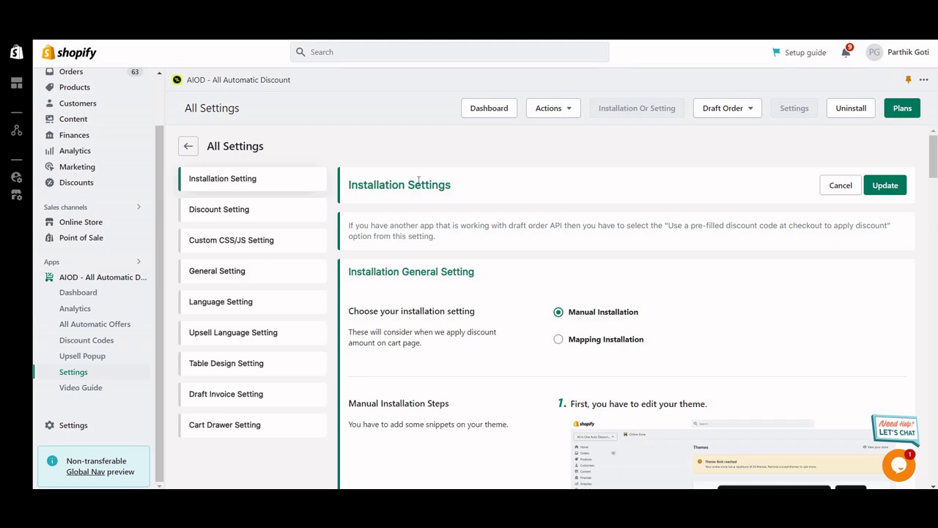
# Choose Mapping Installation as the installation setting and open the Dawn theme from the theme library for customization.
pyautogui.click(603, 342)
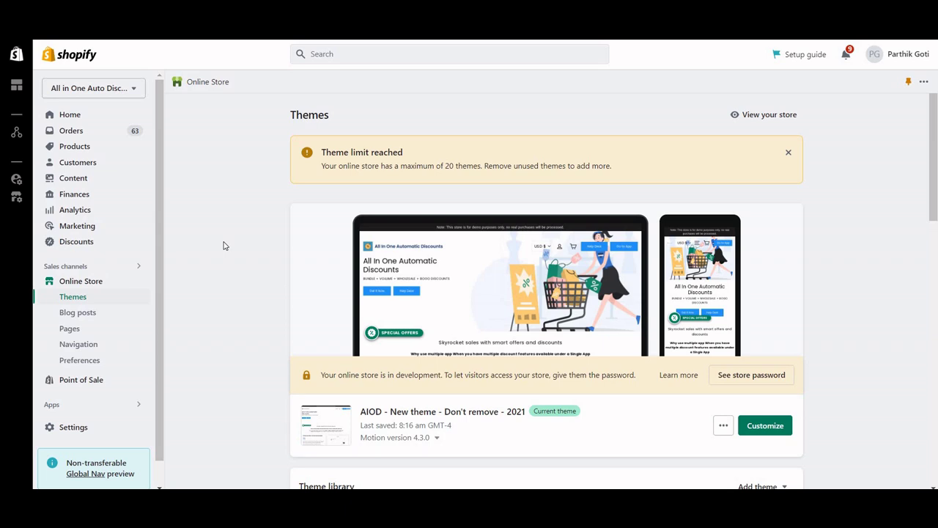
pyautogui.scroll(-2, 225, 245)
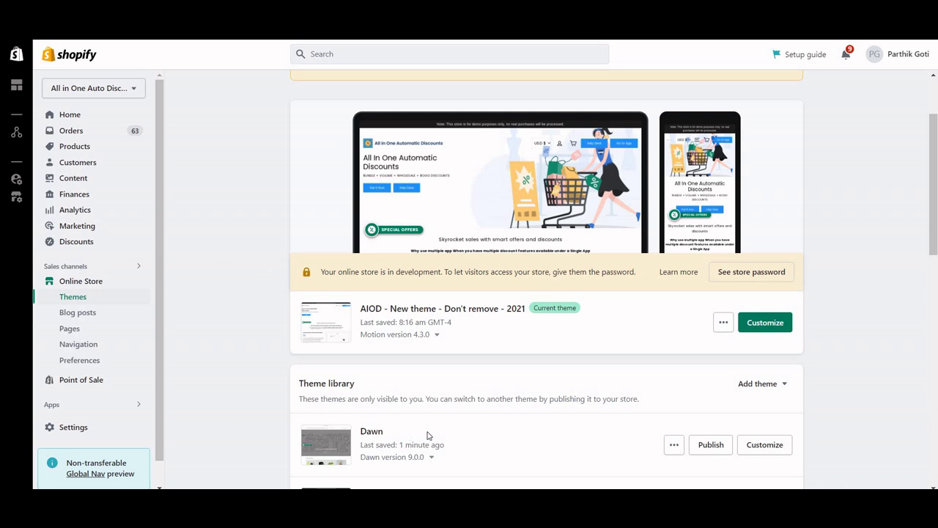
pyautogui.scroll(-1, 386, 405)
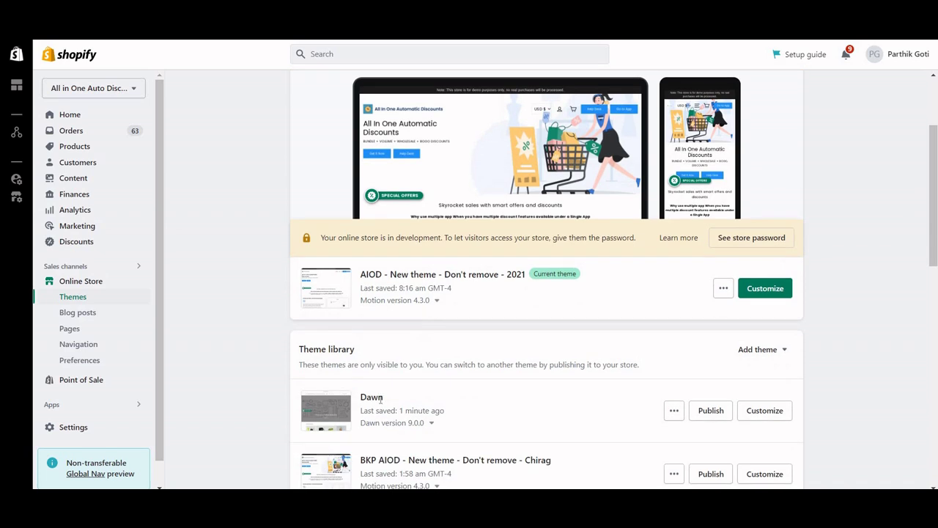
pyautogui.doubleClick(381, 398)
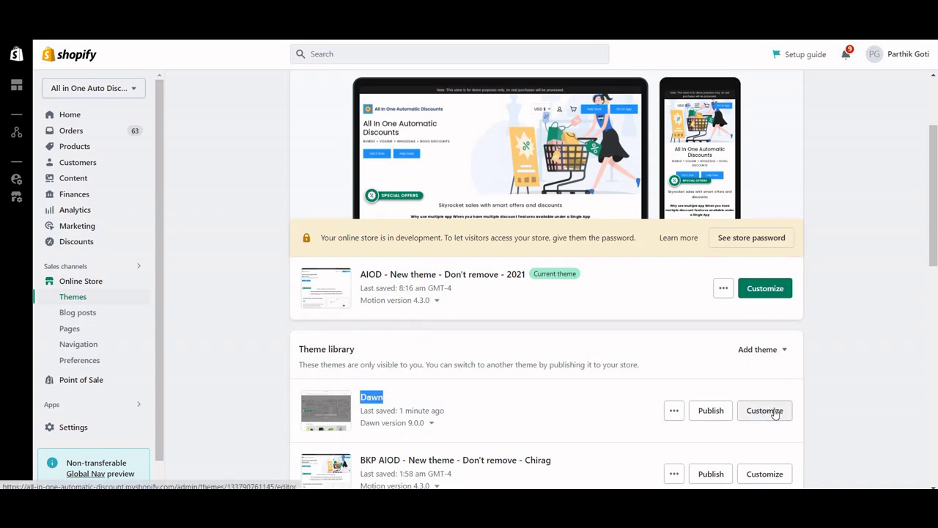
pyautogui.click(775, 413)
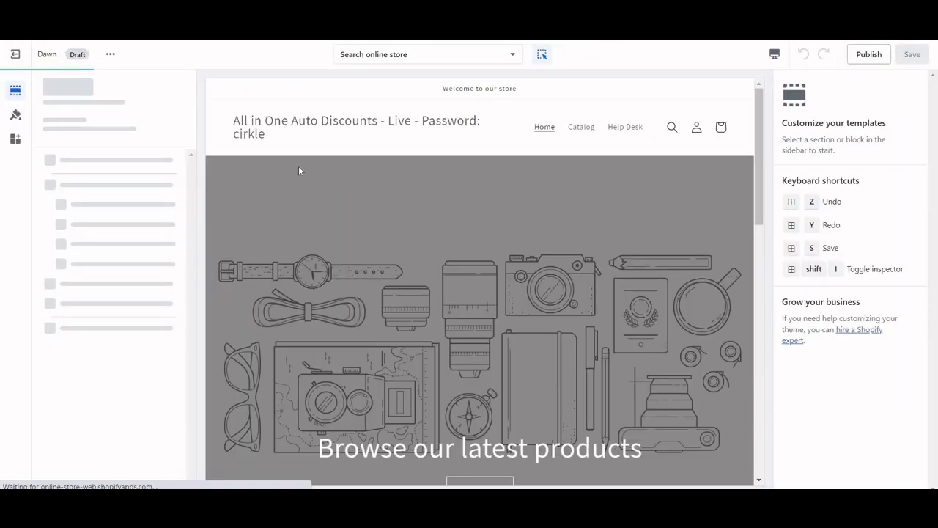
# Open the Black Coffee Mug product page from the home page's Featured products.
pyautogui.scroll(-3, 400, 278)
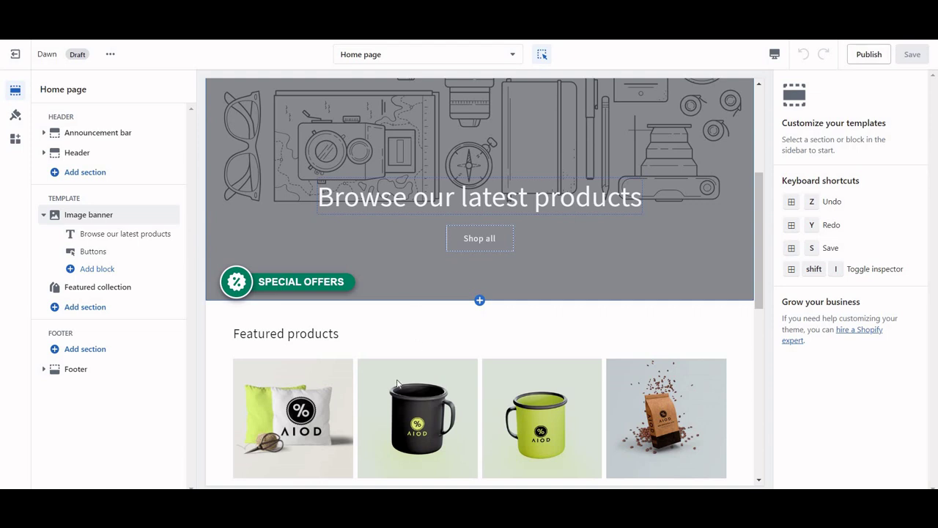
pyautogui.scroll(-1, 396, 382)
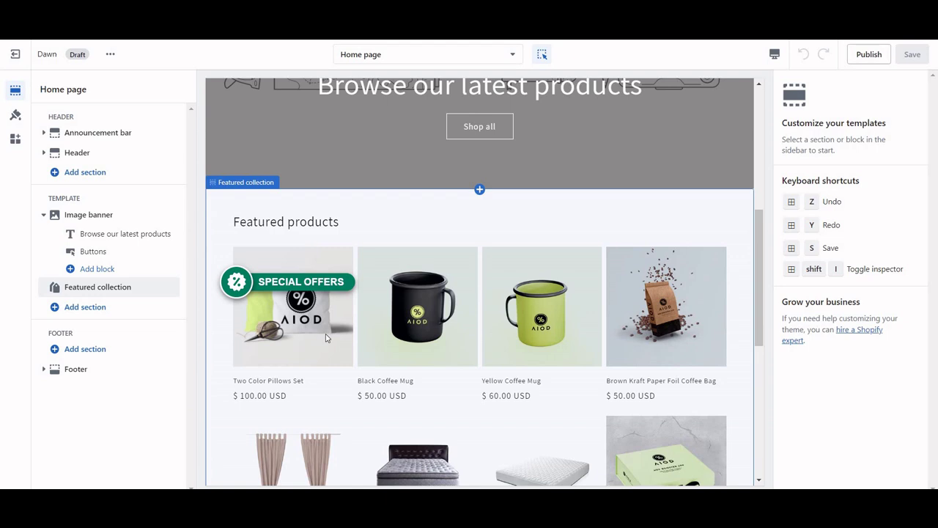
pyautogui.click(417, 309)
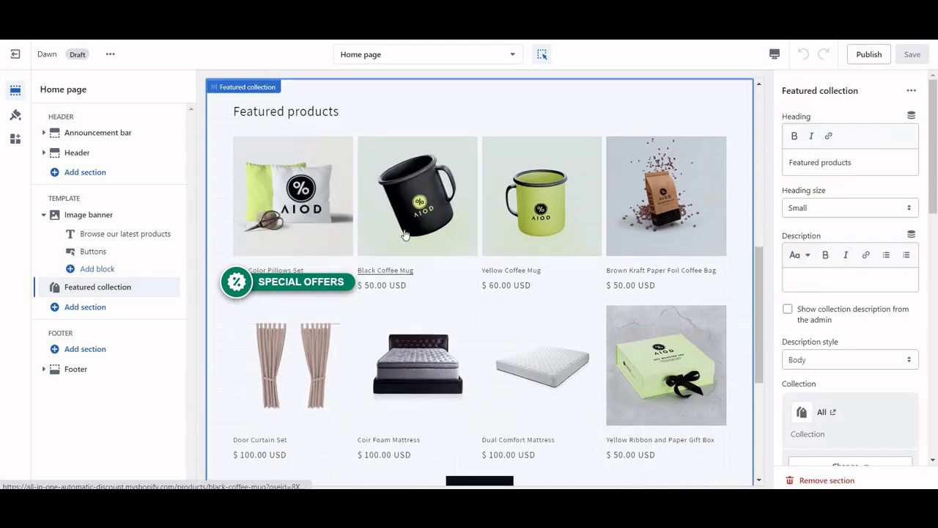
pyautogui.click(404, 234)
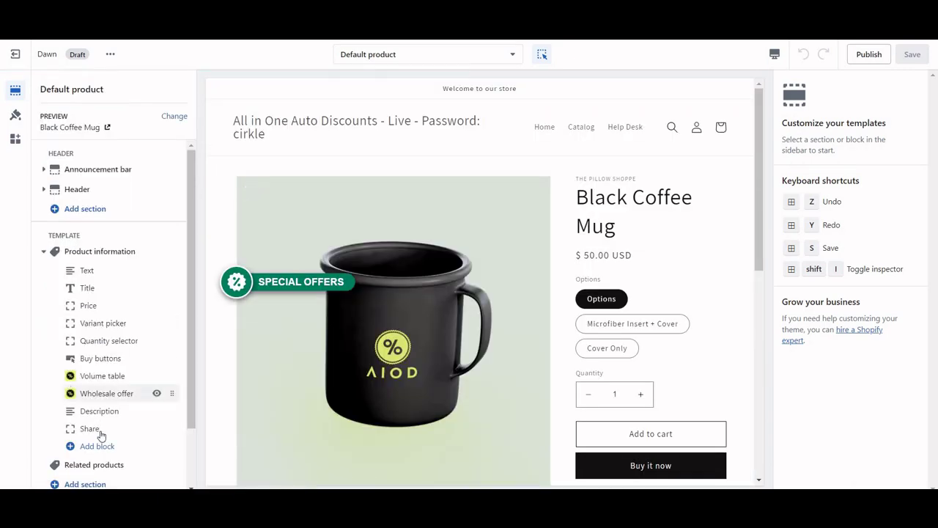
# Search the blocks available for Product information for "All" and look through the AIOD - All Automatic Discount blocks.
pyautogui.click(81, 448)
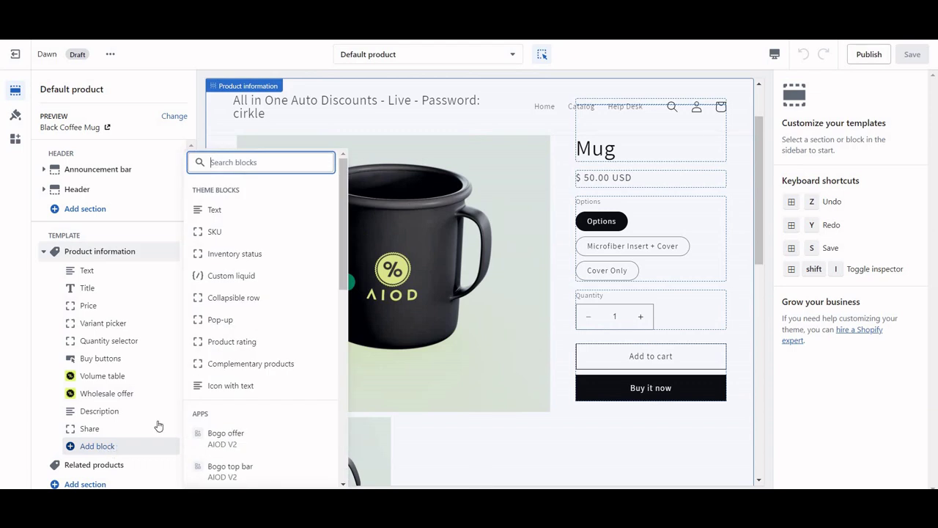
pyautogui.write('all in')
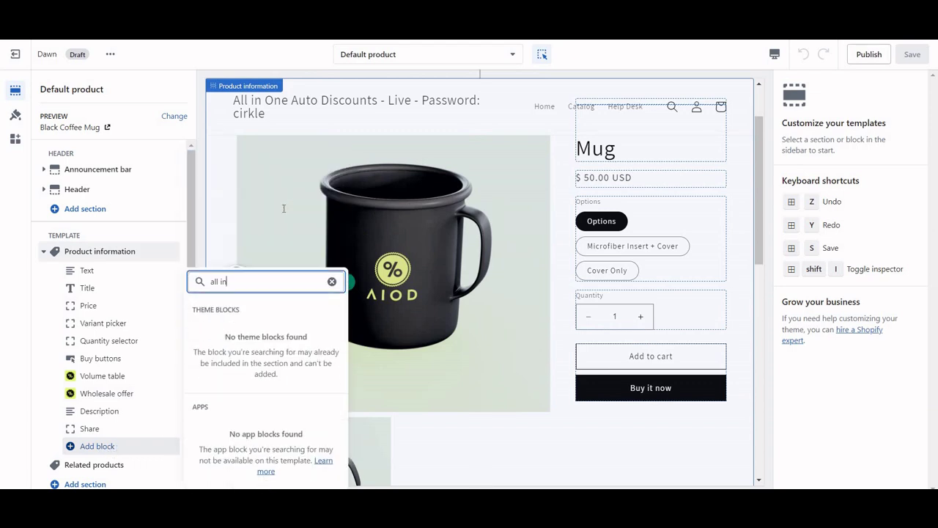
pyautogui.write(' i')
pyautogui.press('BackSpace')
pyautogui.press('BackSpace')
pyautogui.press('BackSpace')
pyautogui.press('BackSpace')
pyautogui.press('BackSpace')
pyautogui.write('All')
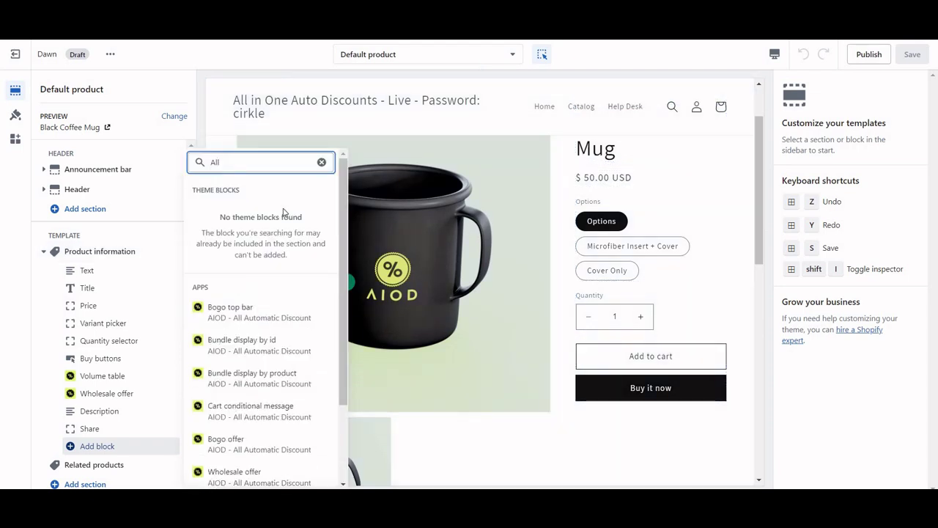
pyautogui.scroll(-3, 294, 334)
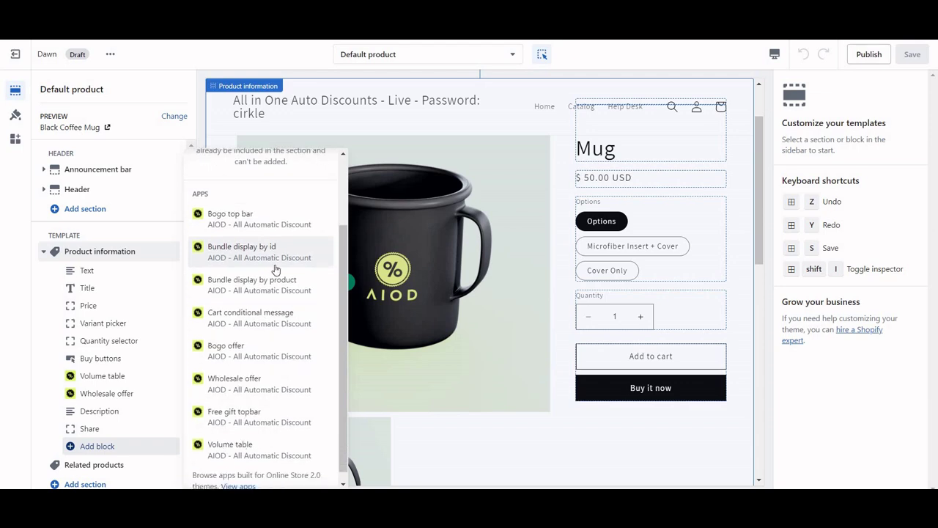
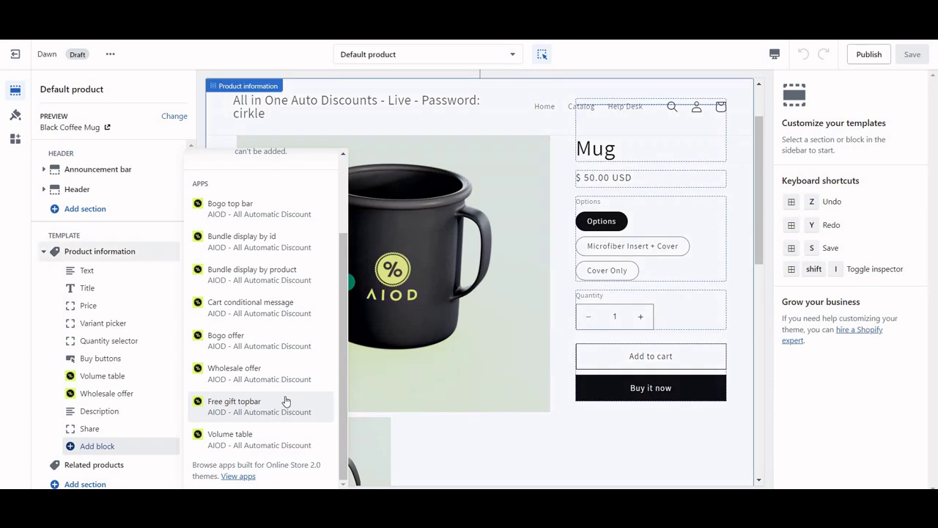
pyautogui.scroll(5, 134, 215)
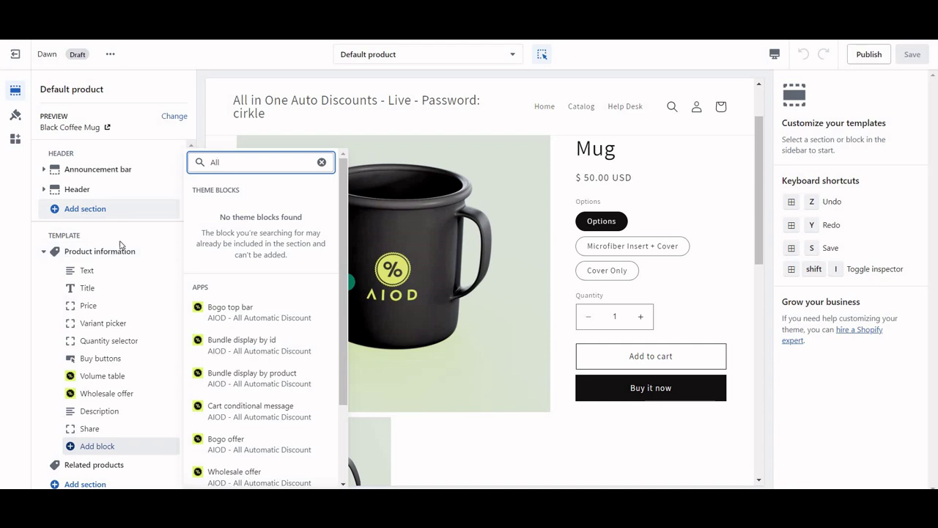
pyautogui.scroll(-3, 283, 477)
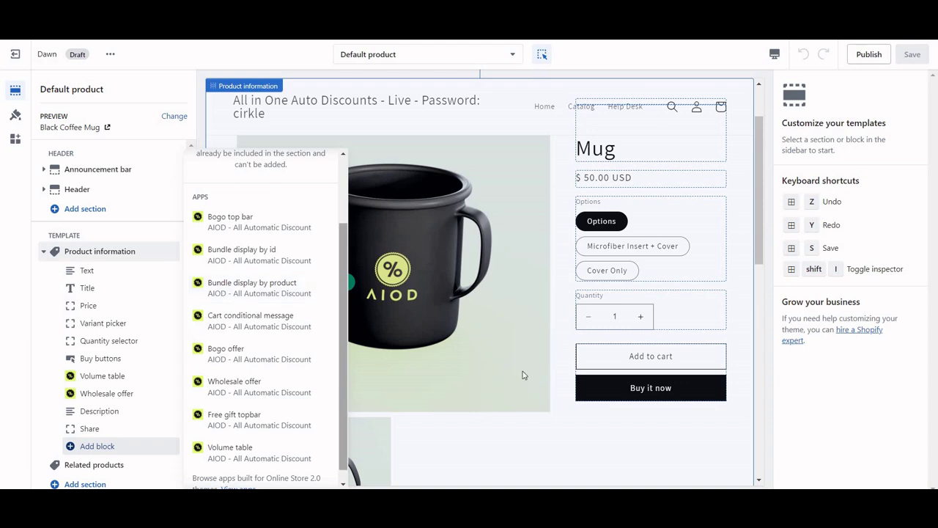
pyautogui.click(546, 450)
# Search for "All" among the sections that can be inserted between Product information and Related products.
pyautogui.scroll(-5, 546, 412)
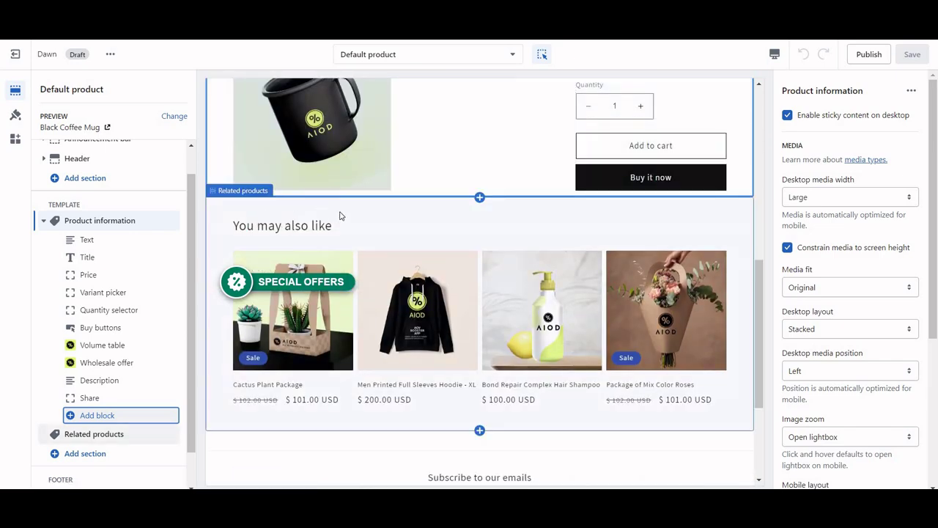
pyautogui.click(488, 199)
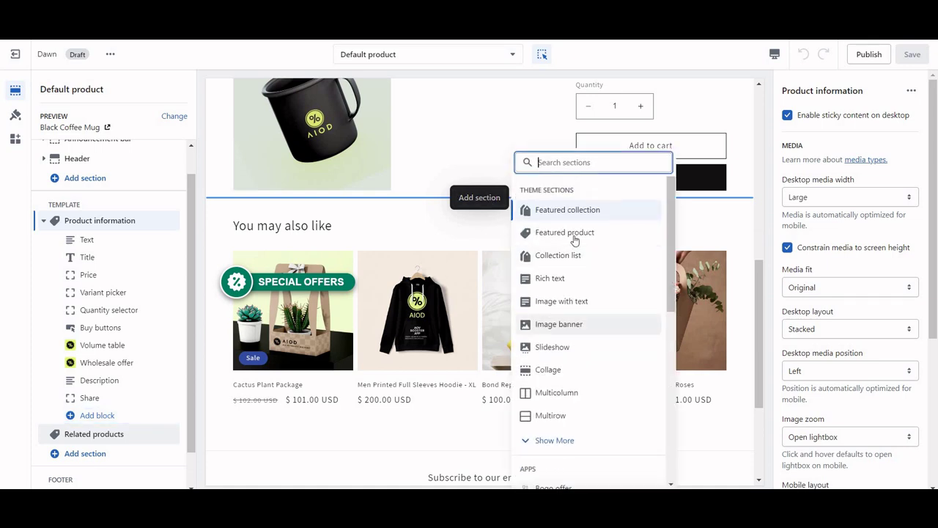
pyautogui.write('al')
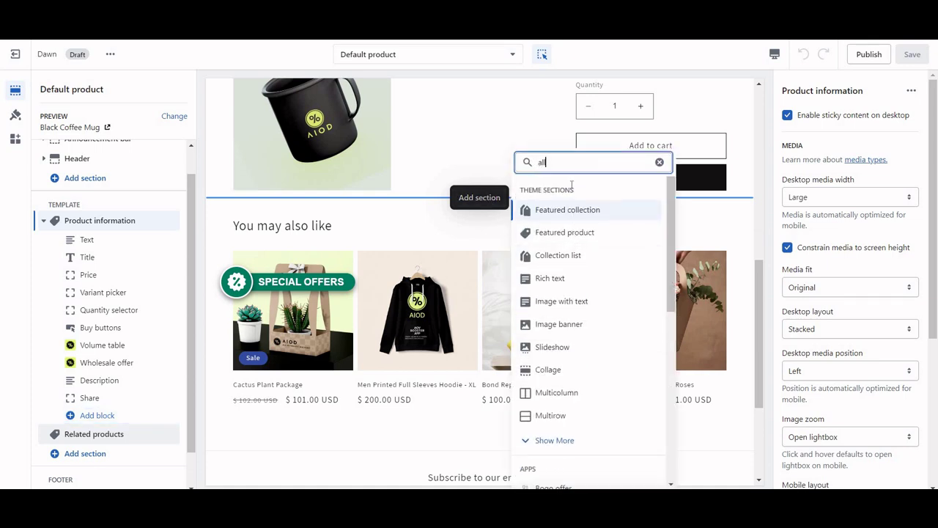
pyautogui.press('Escape')
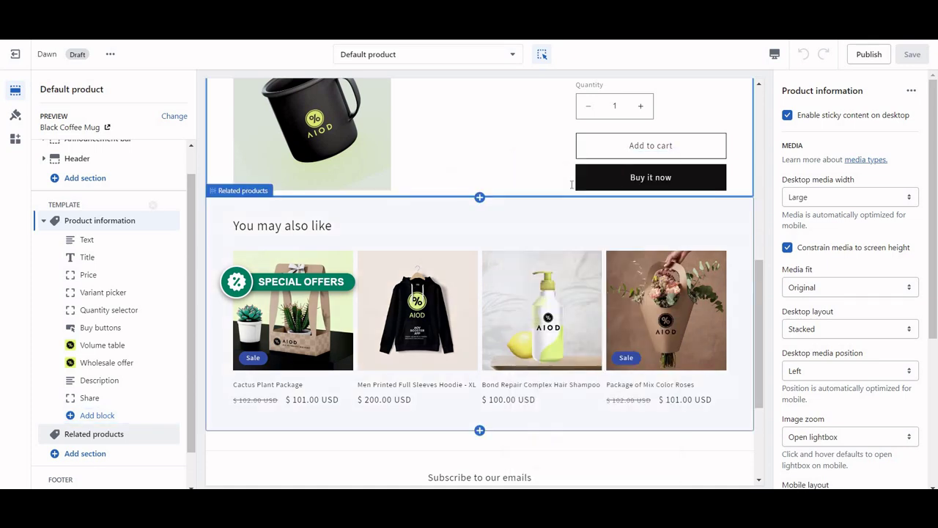
pyautogui.click(479, 196)
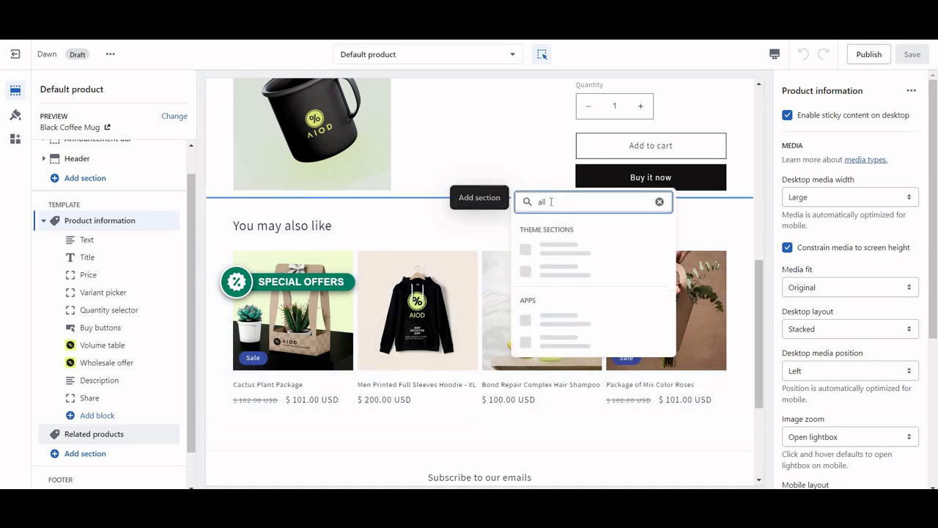
pyautogui.hotkey('ctrl', 'a')
pyautogui.write('All')
pyautogui.press('Escape')
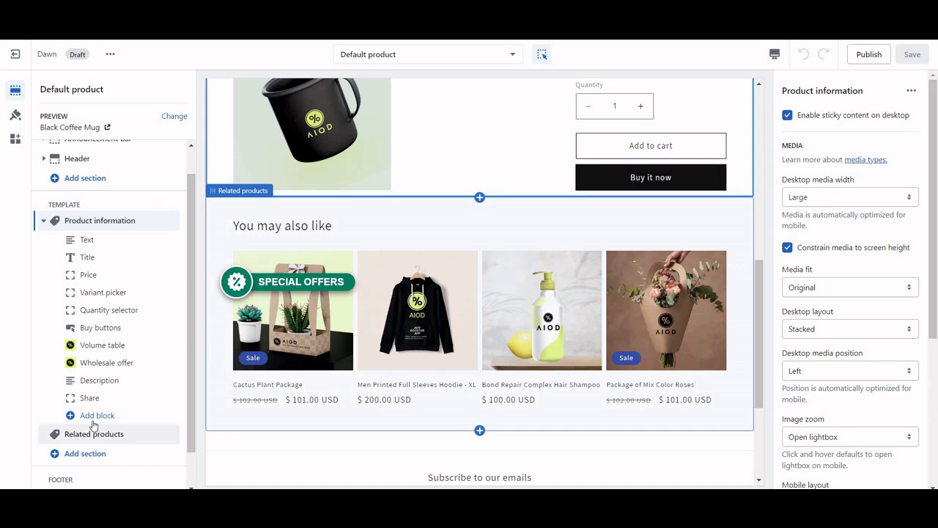
# Add the AIOD Bundle display by product section to the product template and place it above Related products.
pyautogui.click(88, 454)
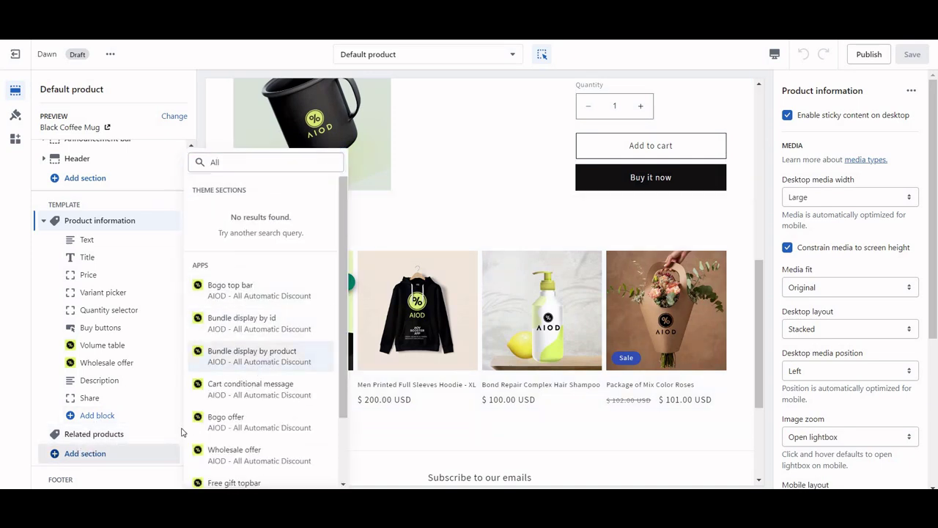
pyautogui.click(264, 356)
pyautogui.moveTo(174, 362); pyautogui.dragTo(159, 341)
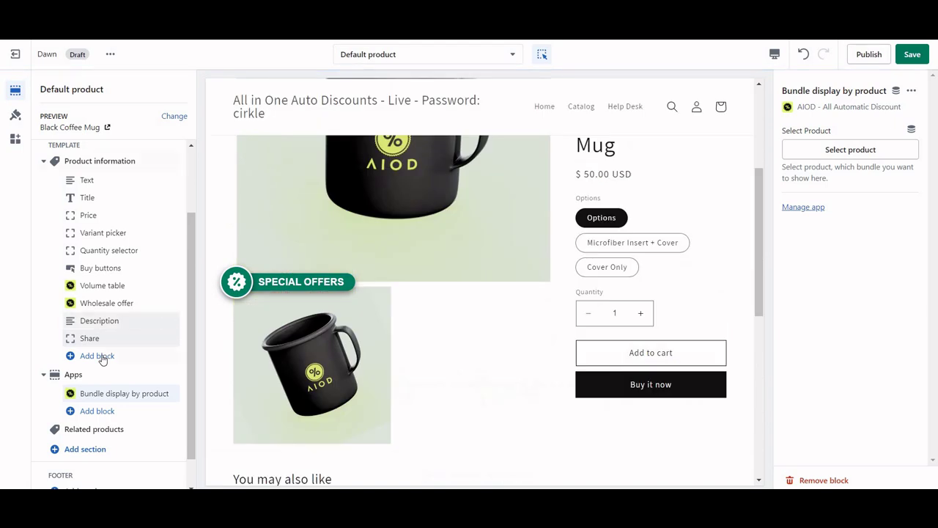
# Review the AIOD app blocks matching "All" that can be added to Product information, and close the list.
pyautogui.click(98, 356)
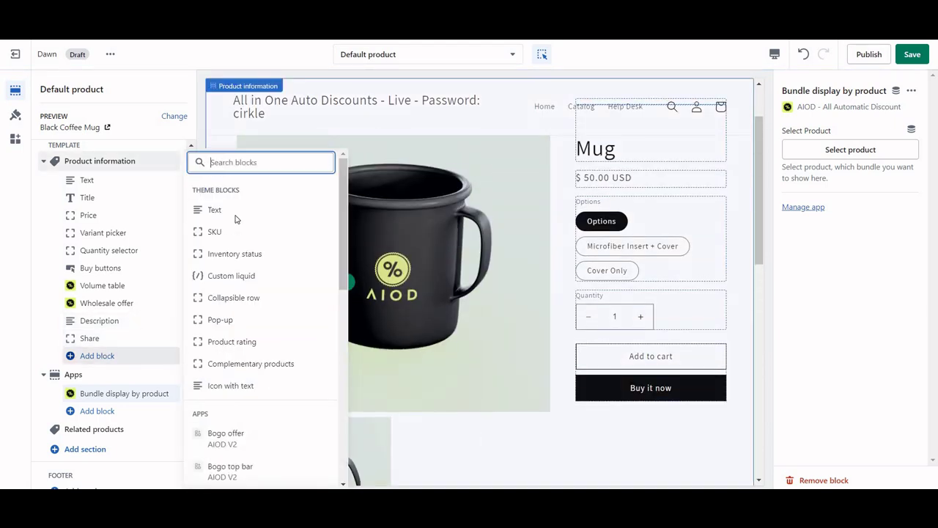
pyautogui.write('All')
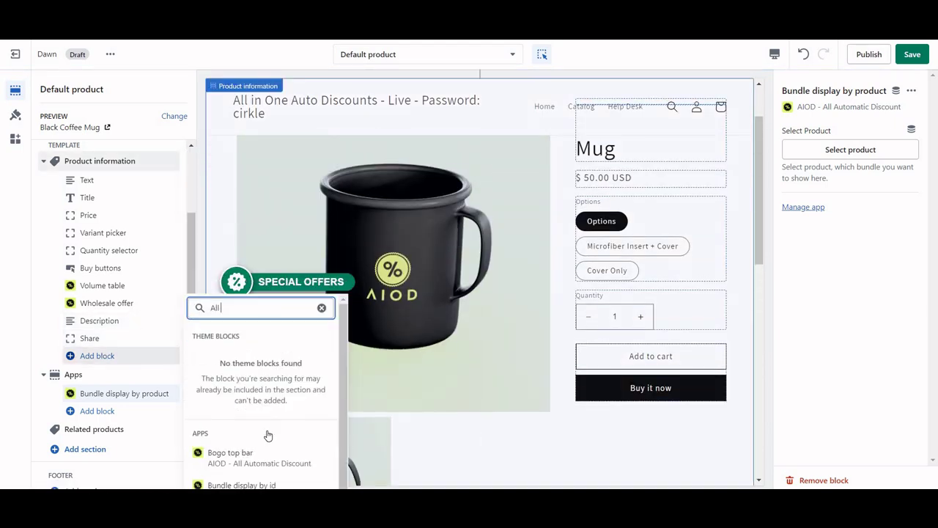
pyautogui.scroll(-2, 265, 330)
pyautogui.scroll(1, 265, 304)
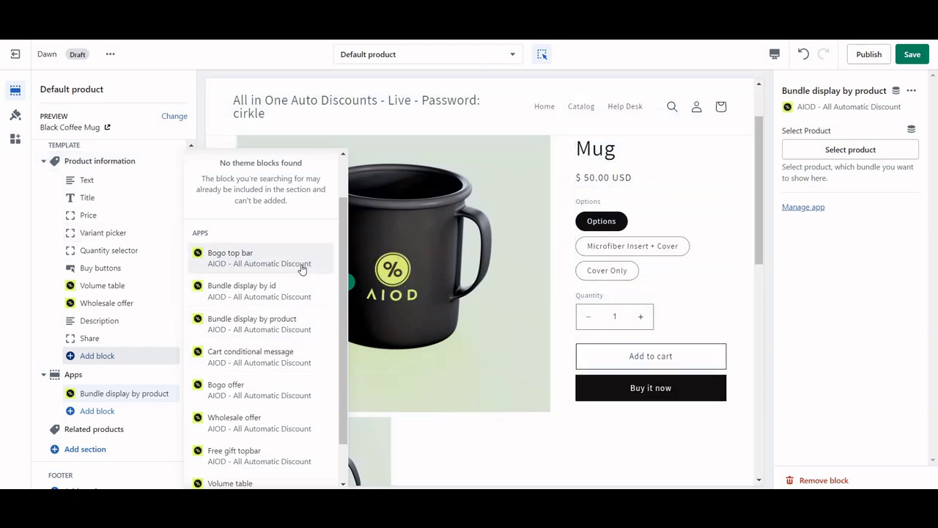
pyautogui.scroll(-1, 299, 350)
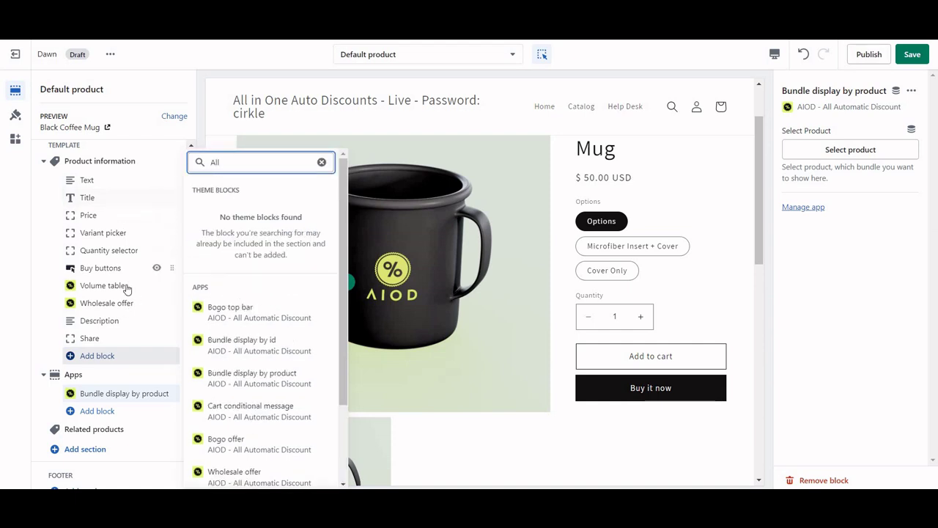
pyautogui.click(641, 420)
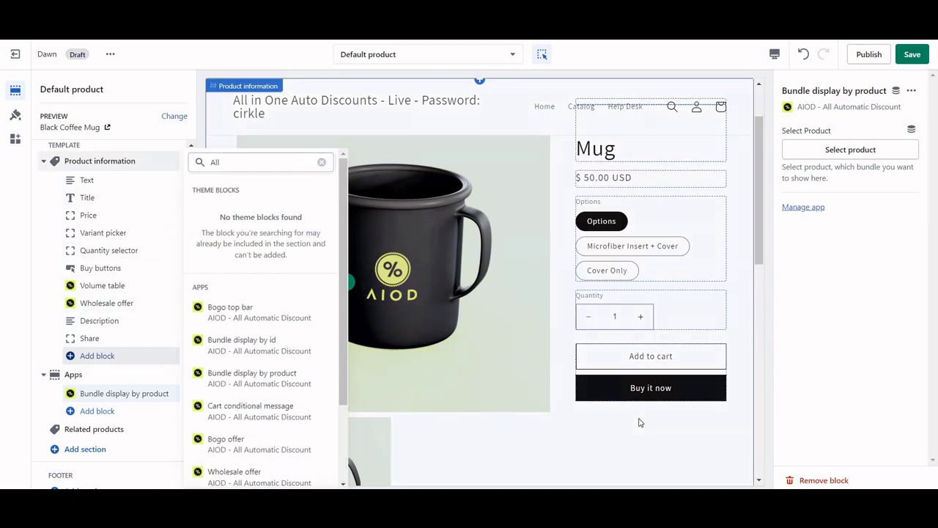
pyautogui.press('Escape')
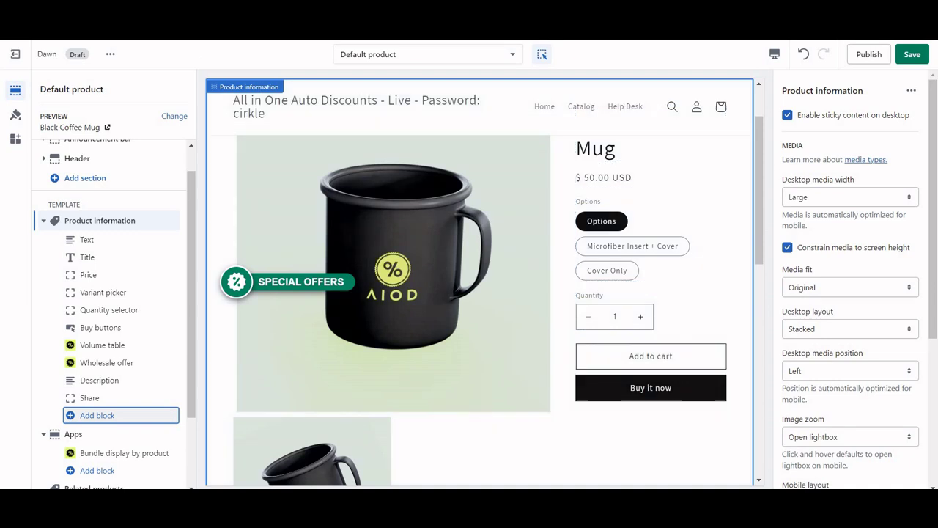